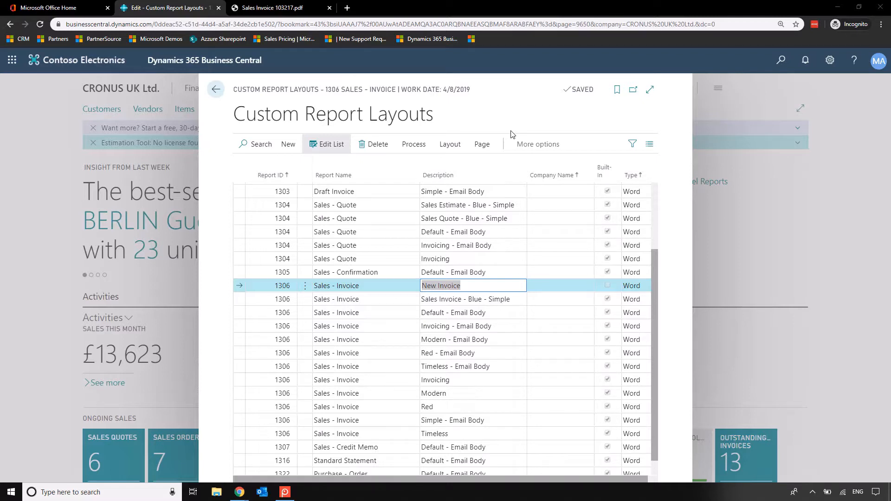
Search for "report layout" and open the Report Layout Selection page
click(518, 122)
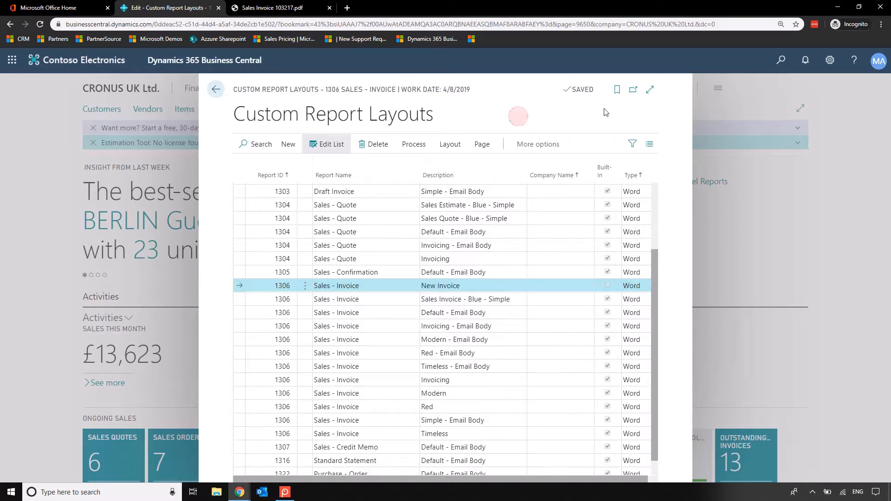
click(786, 65)
text(report )
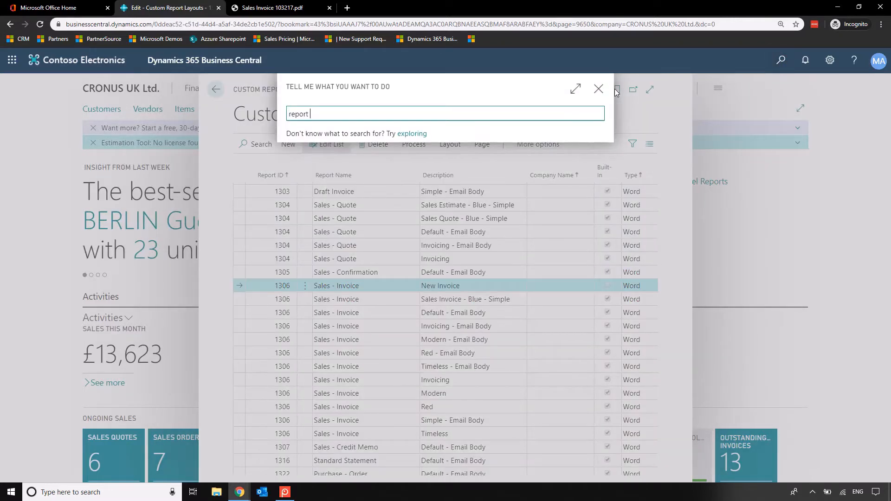
text(layout)
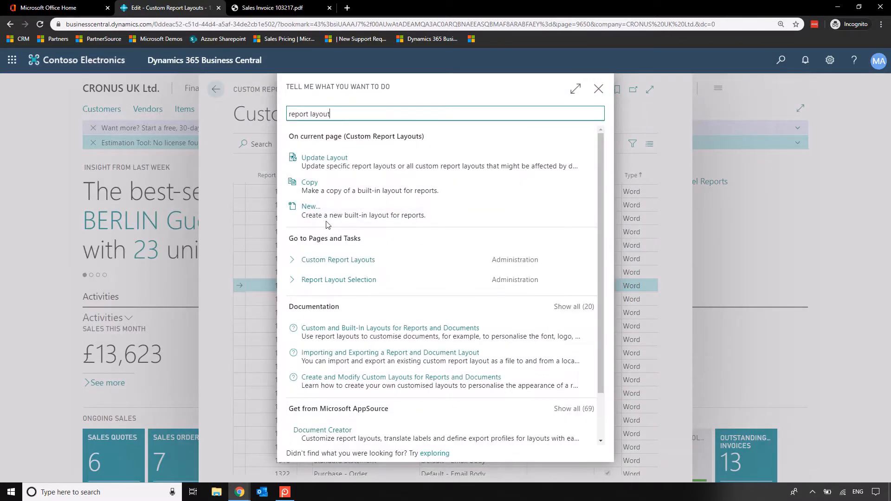
click(344, 281)
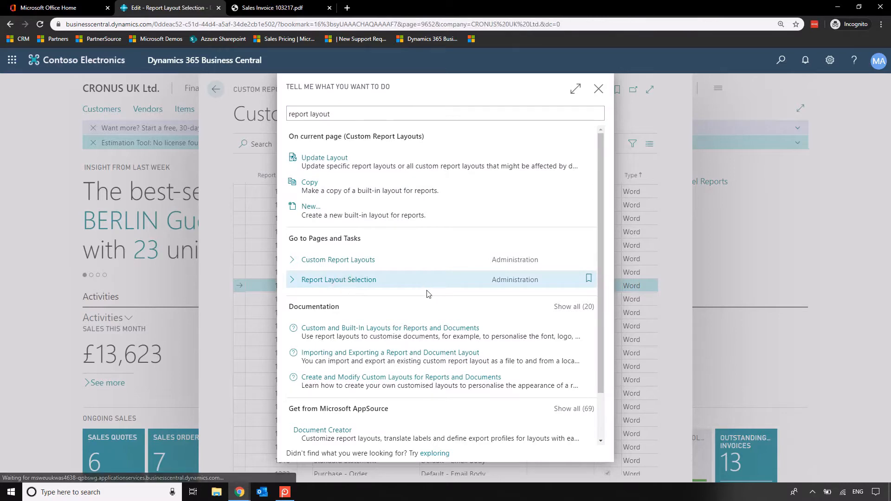
Filter the report layout list by "invoice" and select report 1306 Sales - Invoice
scroll(383, 287, down, 20)
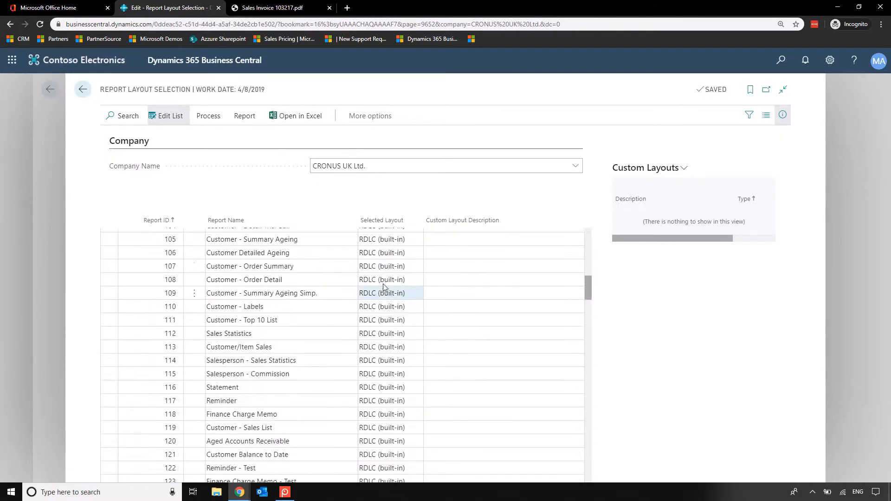
scroll(382, 286, up, 20)
click(123, 115)
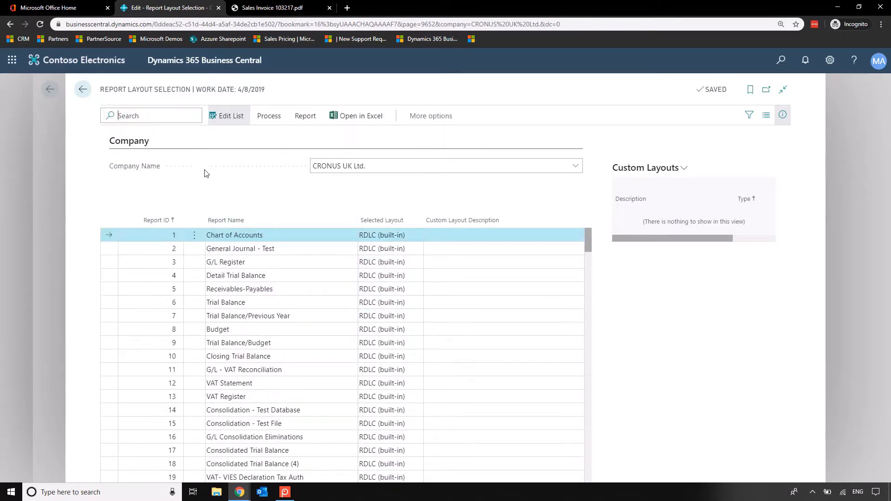
text(invoice)
click(290, 317)
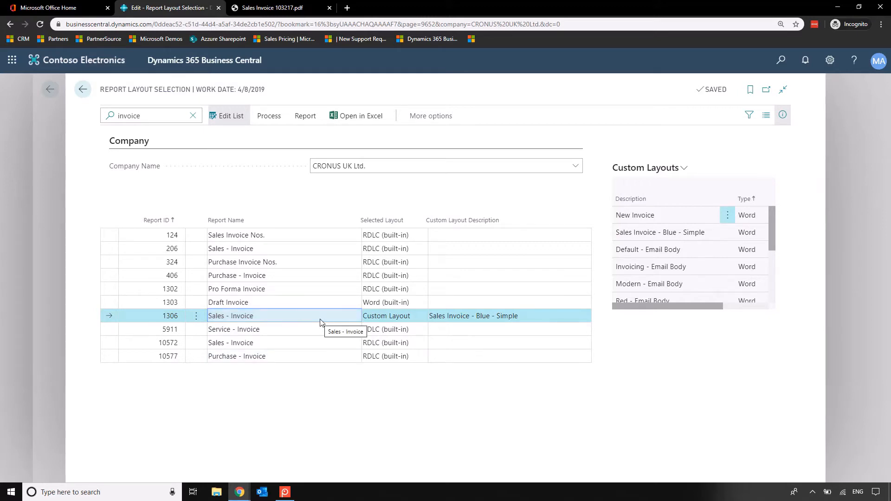
Set the custom layout of report 1306 Sales - Invoice to New Invoice
click(164, 316)
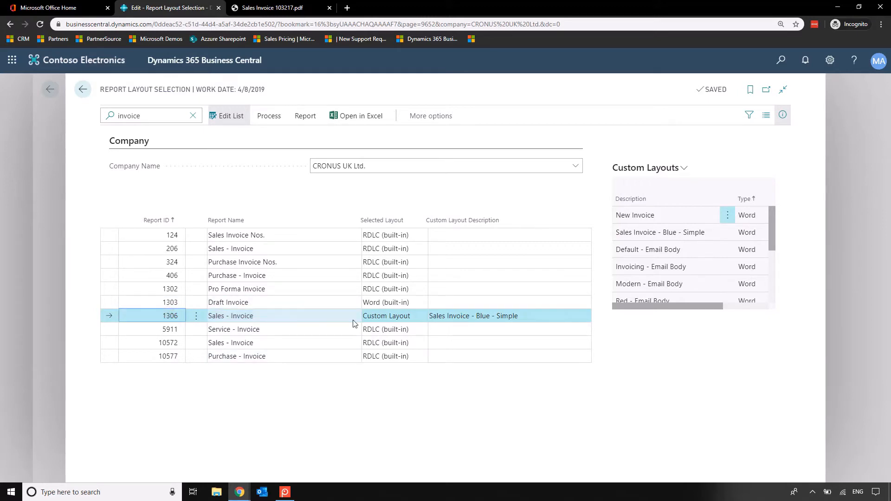
click(526, 316)
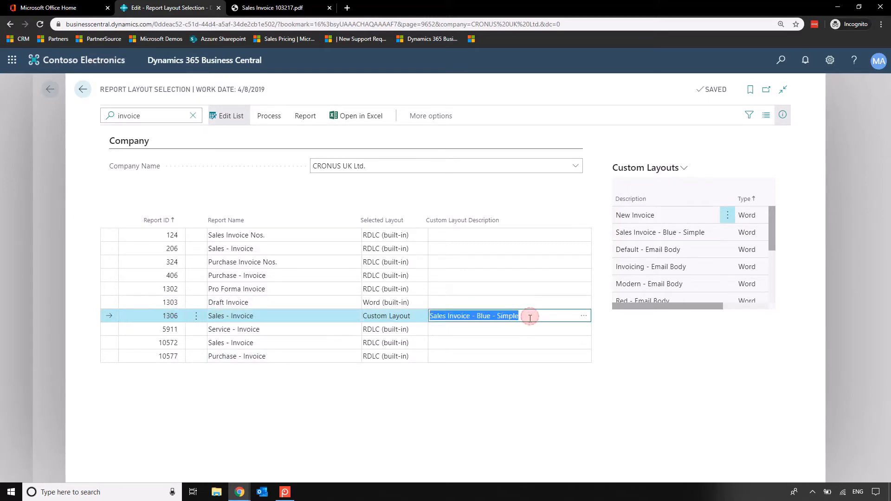
click(583, 316)
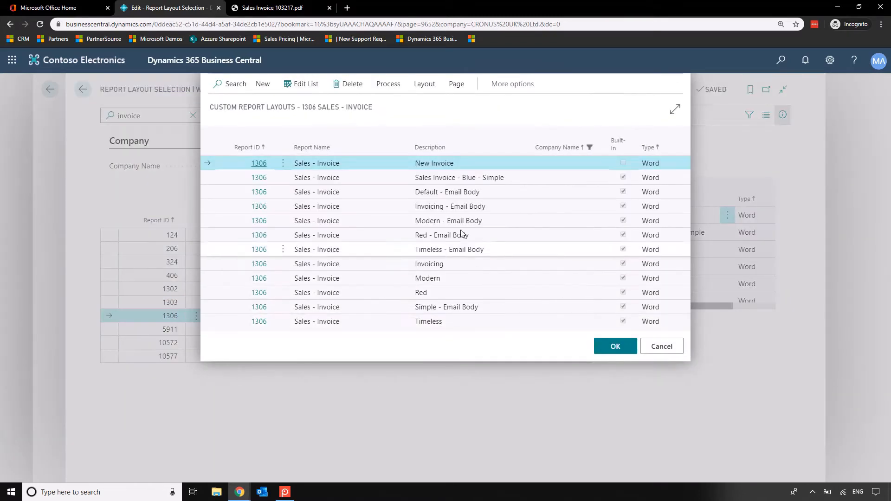
click(258, 163)
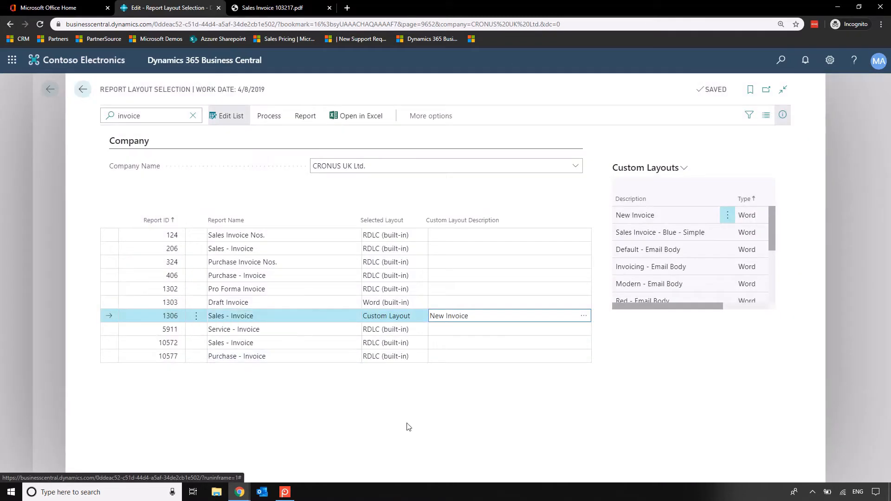
click(423, 422)
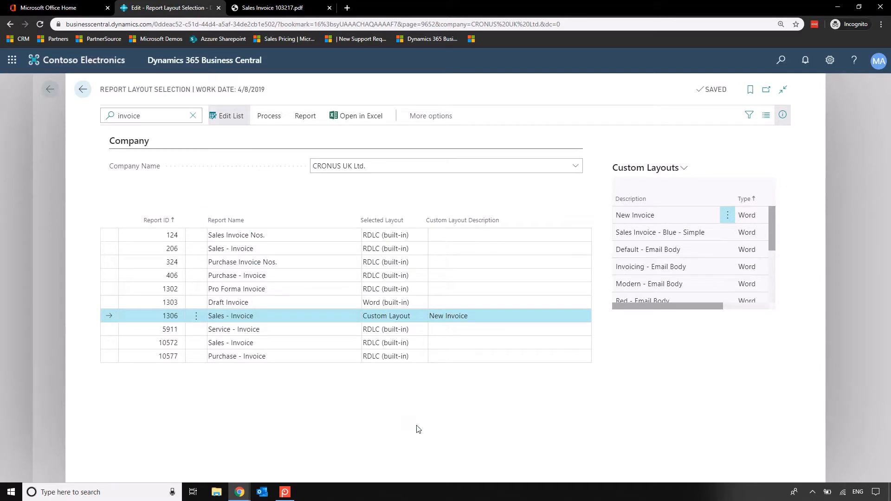
Search for "report s", expand all matching pages and open Report Selection - Sales
click(781, 61)
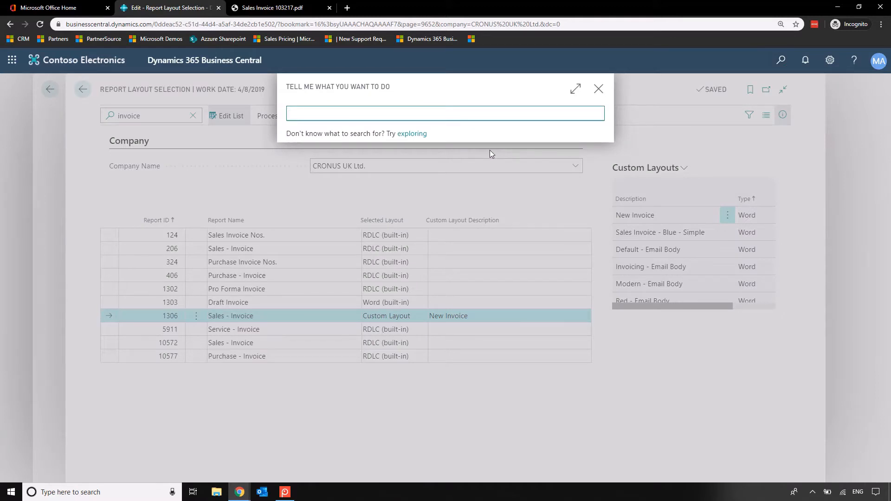
text(layout sele)
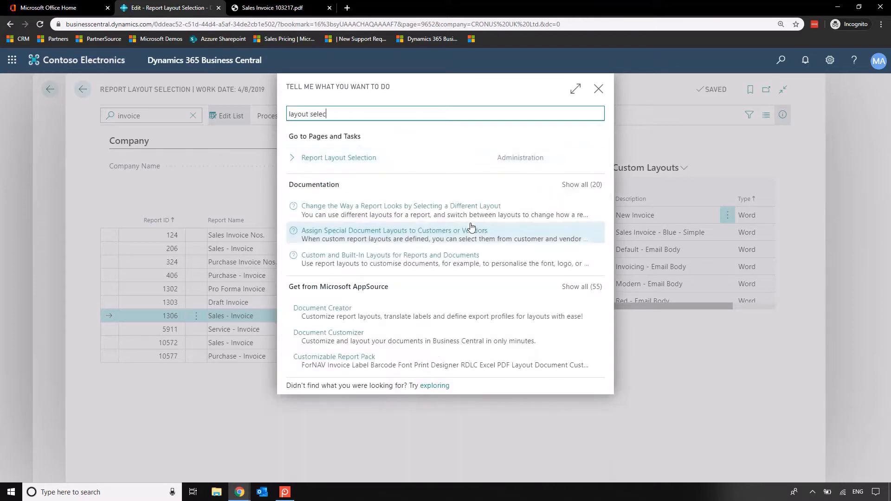
text(c)
key(ctrl+a)
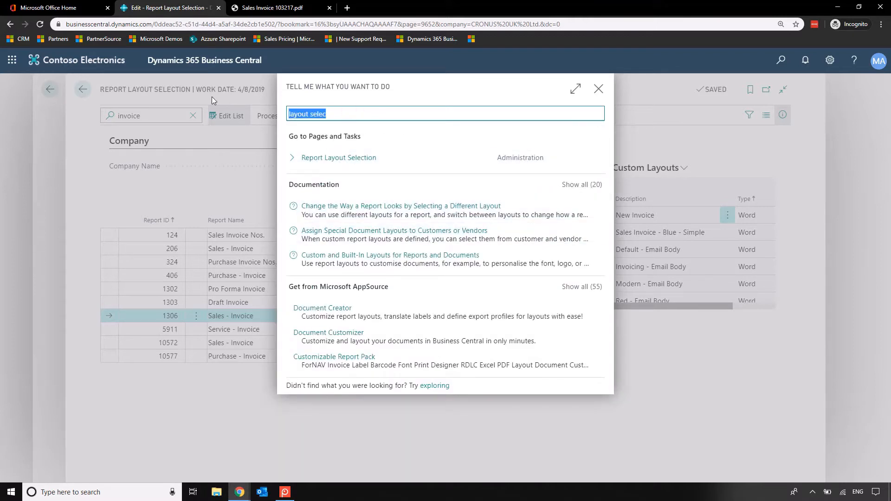
text(report)
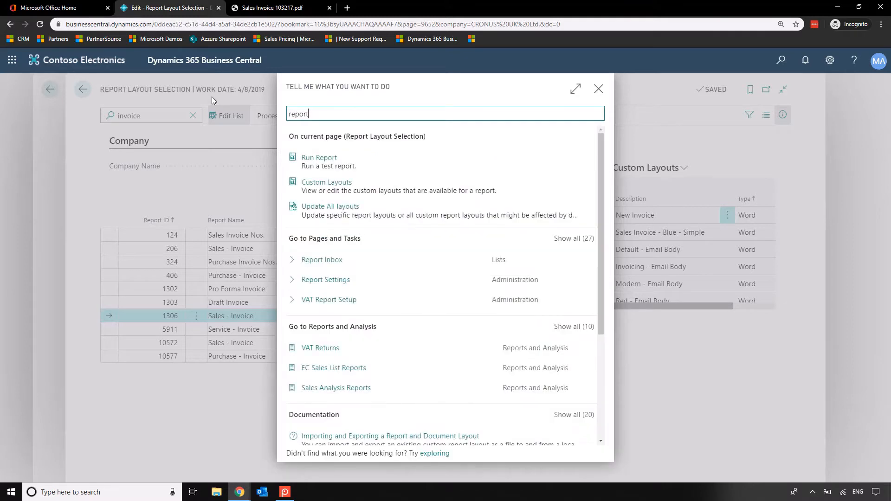
text( s)
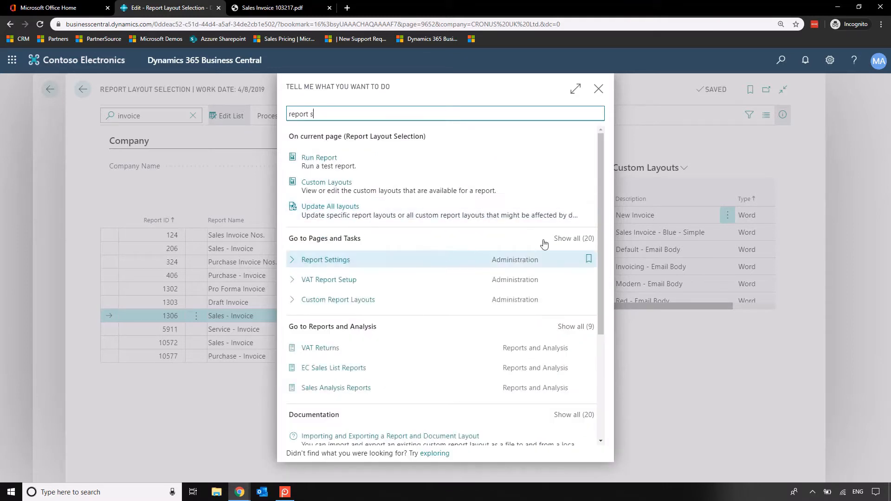
click(585, 239)
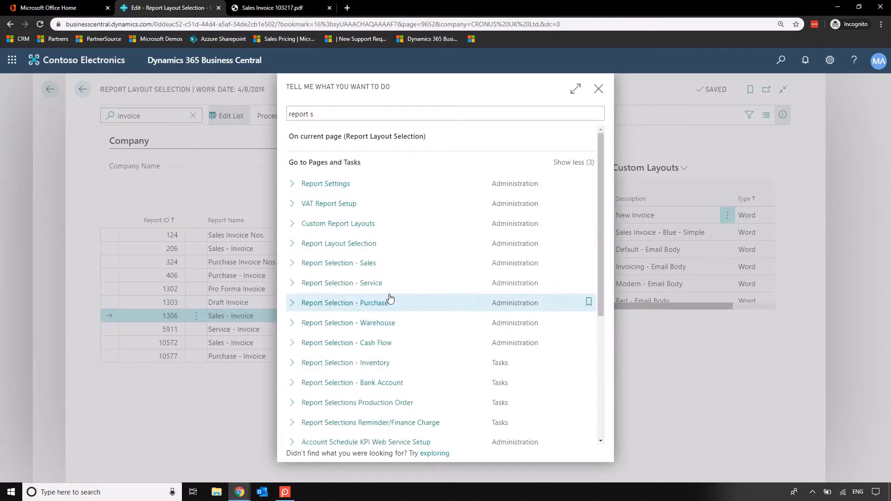
click(364, 263)
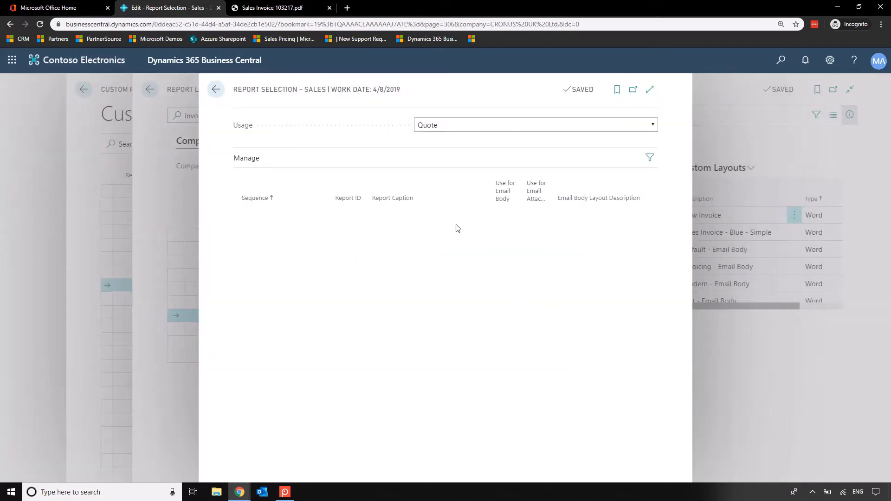
Set the report selection usage to Invoice and choose report 1306 Sales - Invoice for sequence 1
click(459, 121)
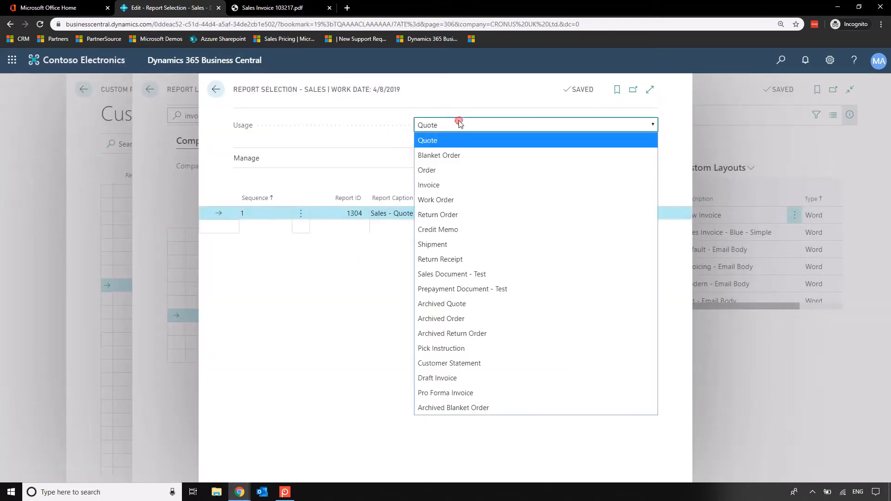
click(472, 186)
click(356, 217)
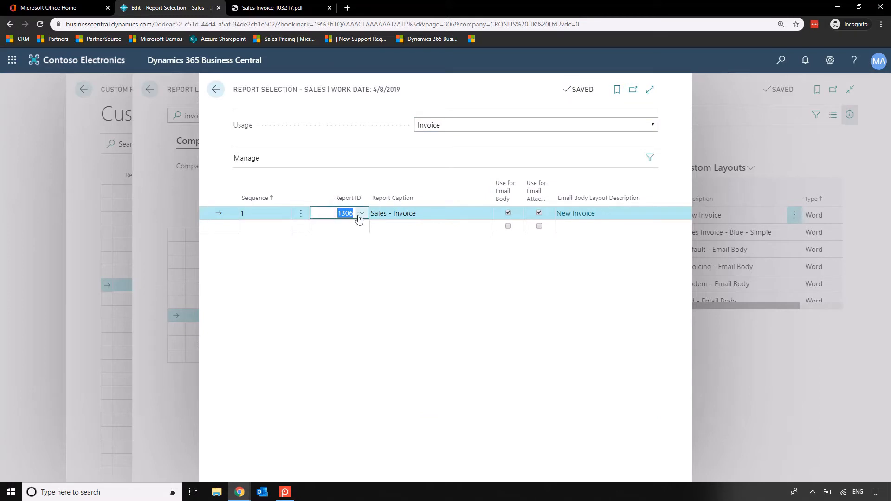
click(365, 215)
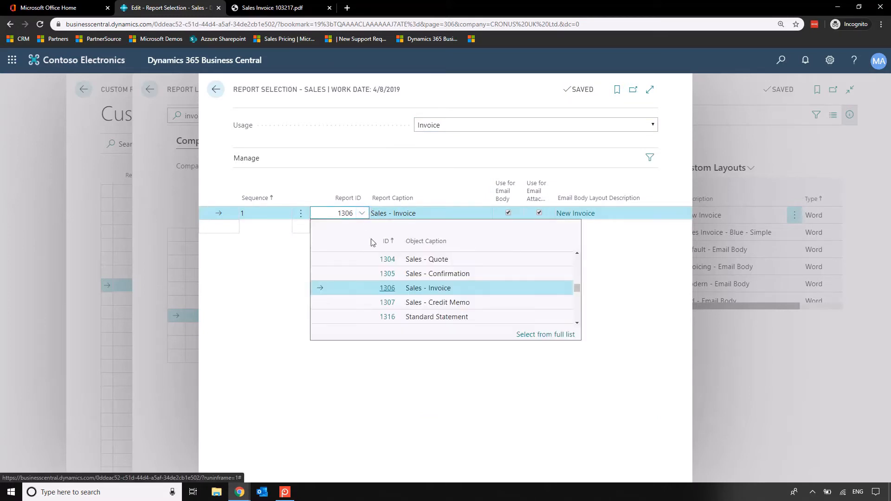
click(388, 289)
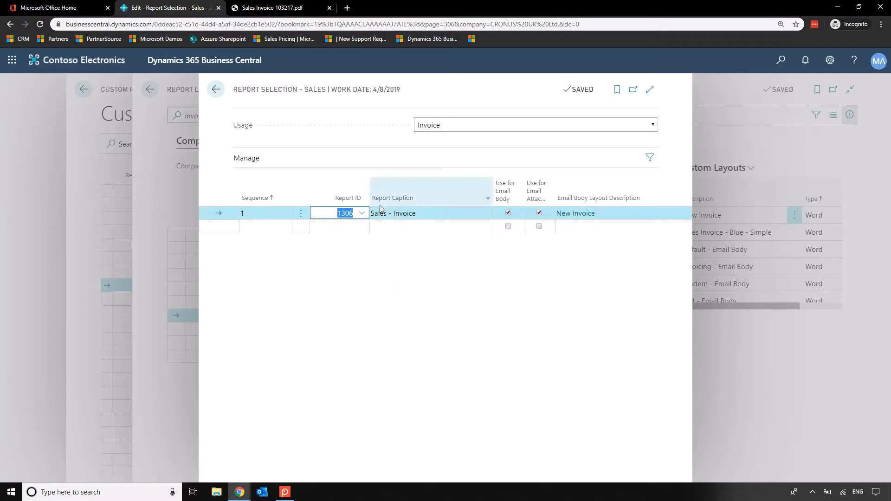
Choose New Invoice as the email body layout for the Sales - Invoice report
click(620, 216)
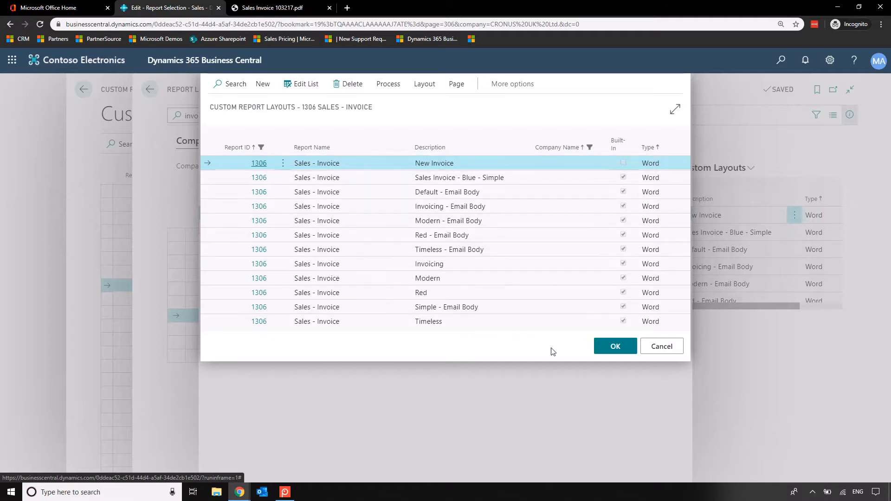
click(613, 346)
click(460, 337)
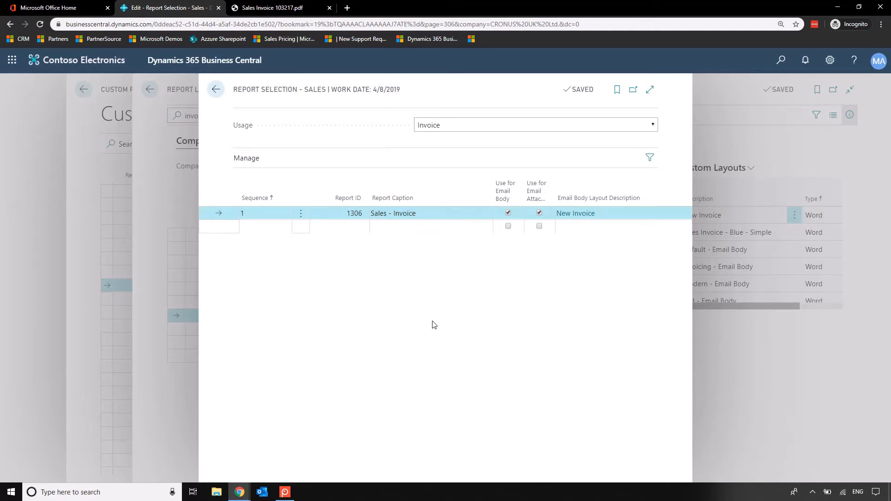
Close the report selection and layout pages and open the Posted Sales Invoices list
key(Escape)
key(Escape)
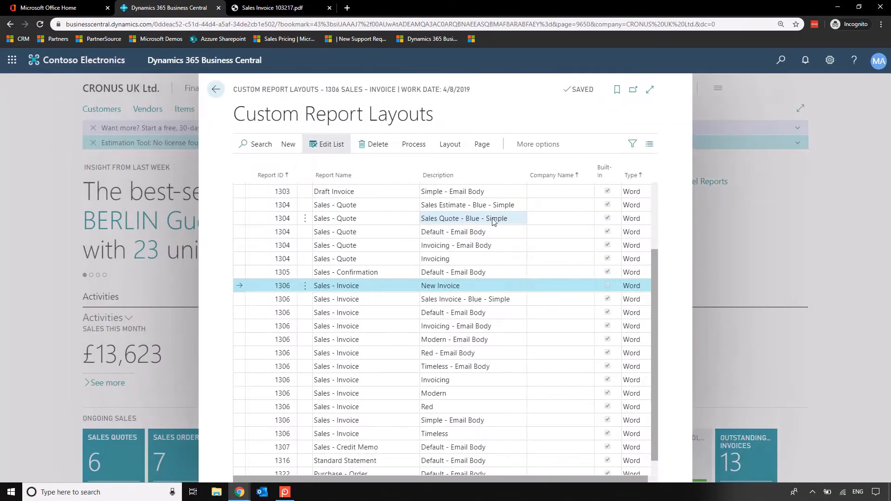
key(Escape)
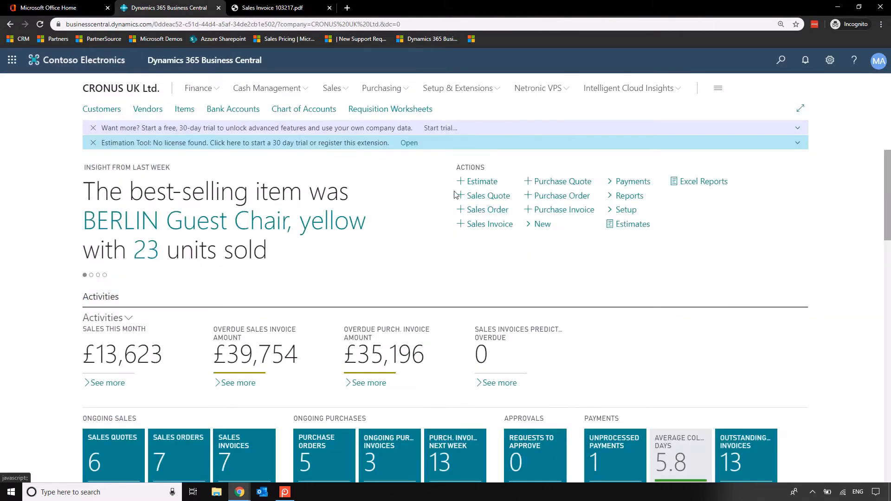
click(333, 89)
click(413, 108)
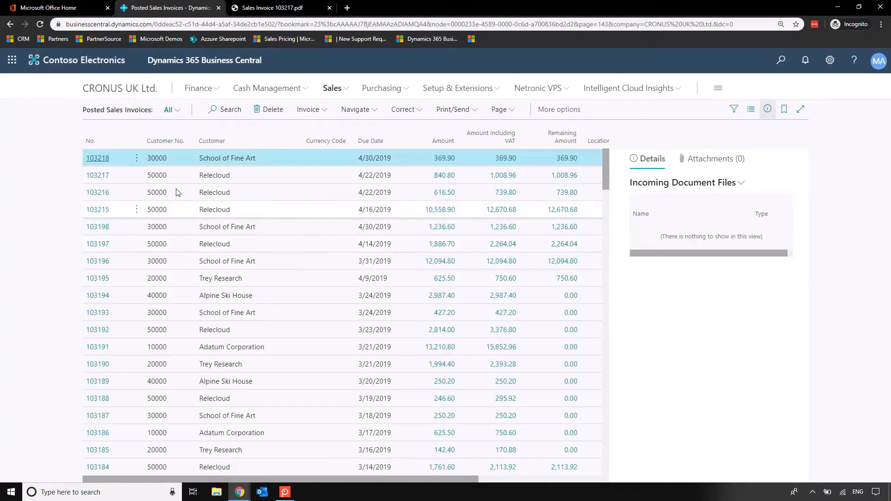
Open the first posted sales invoice, for School of Fine Art, and preview its printout
click(97, 158)
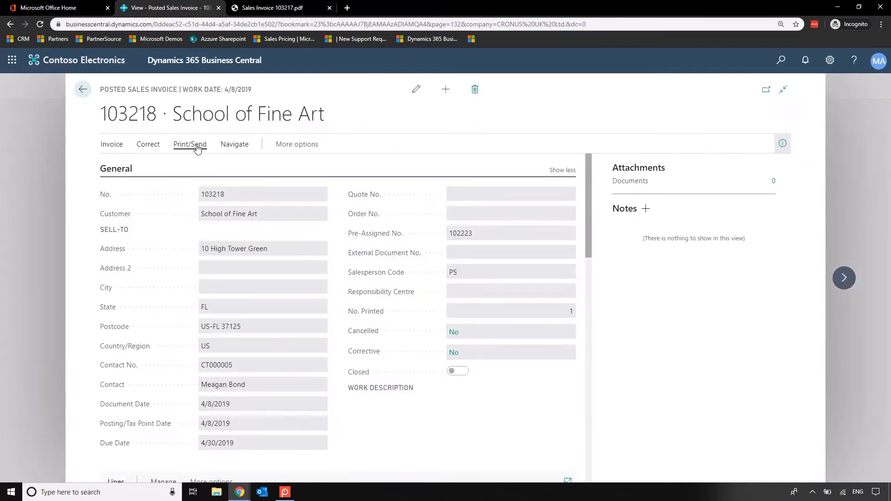
click(189, 144)
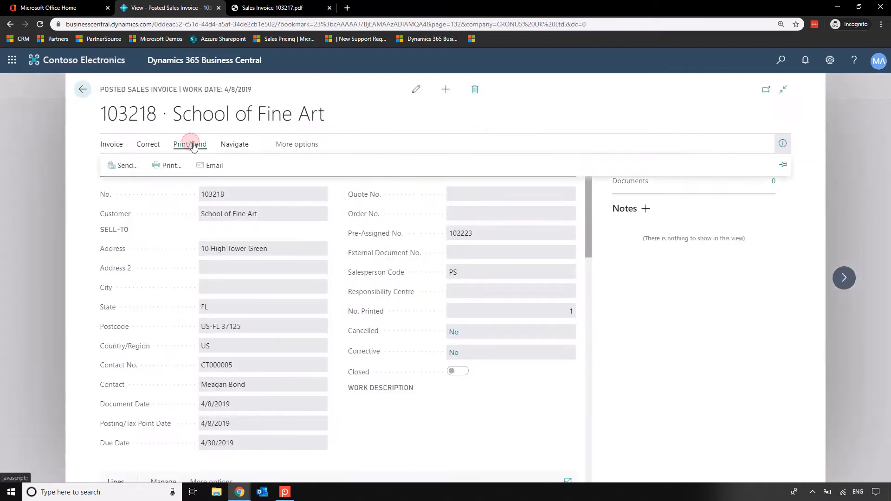
click(167, 165)
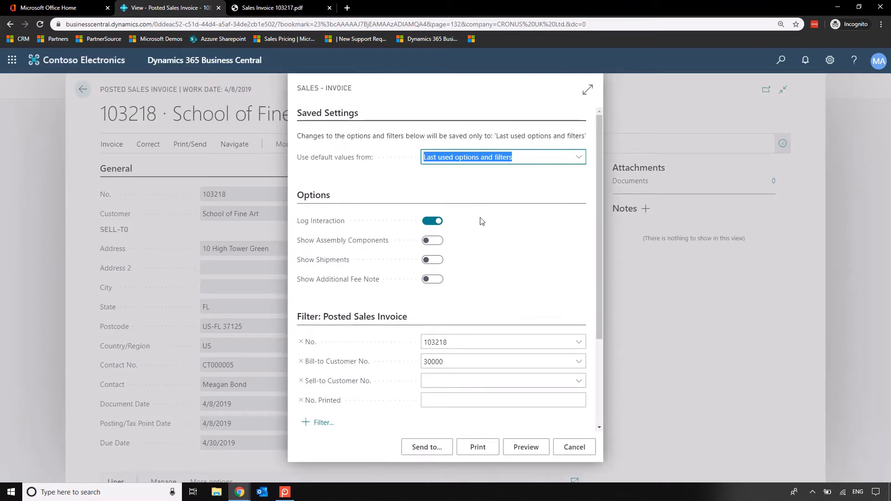
click(526, 446)
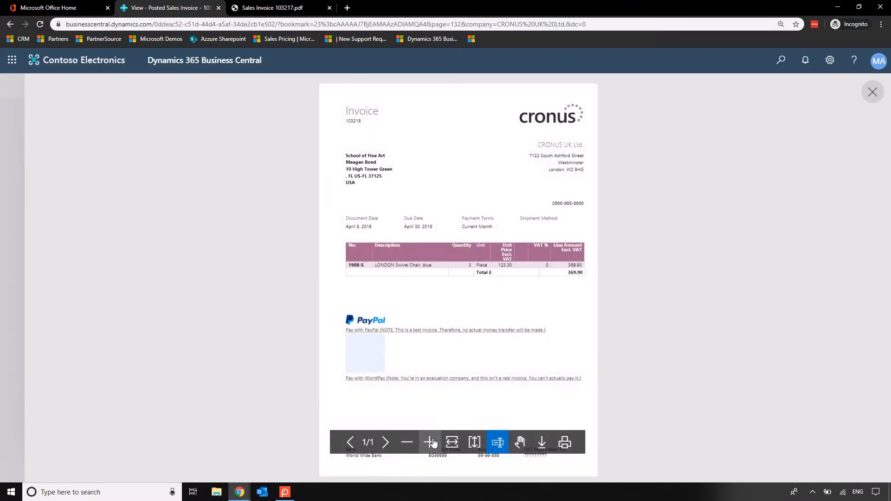
Enlarge the invoice preview to examine its layout, and return to the posted sales invoices list
click(429, 442)
scroll(501, 338, up, 5)
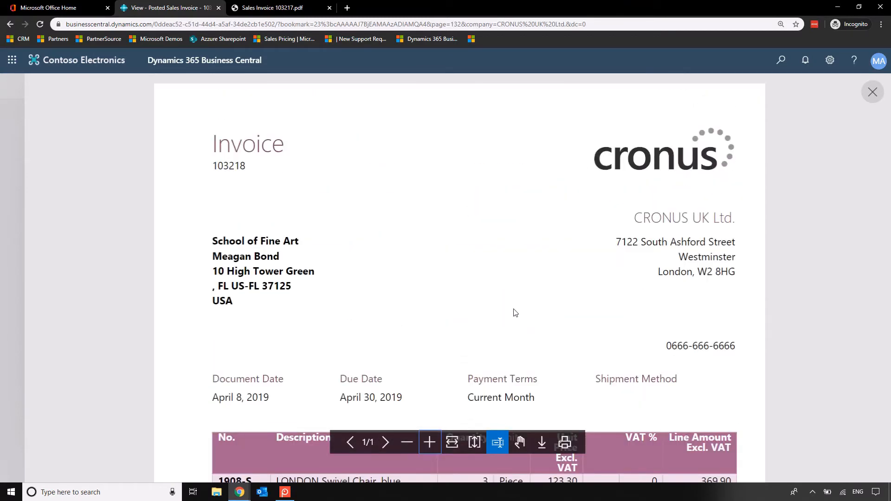
key(Escape)
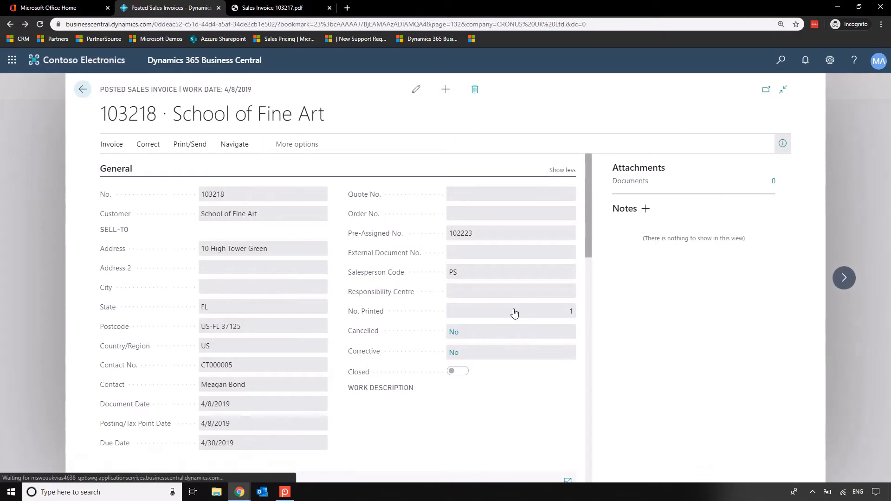
key(Escape)
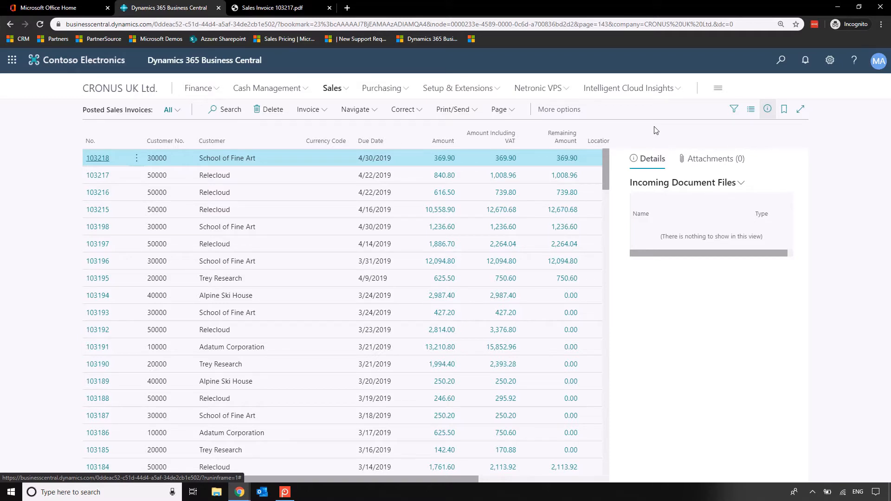
Search for custom report layouts and open the Custom Report Layouts page
click(781, 60)
text(custom r)
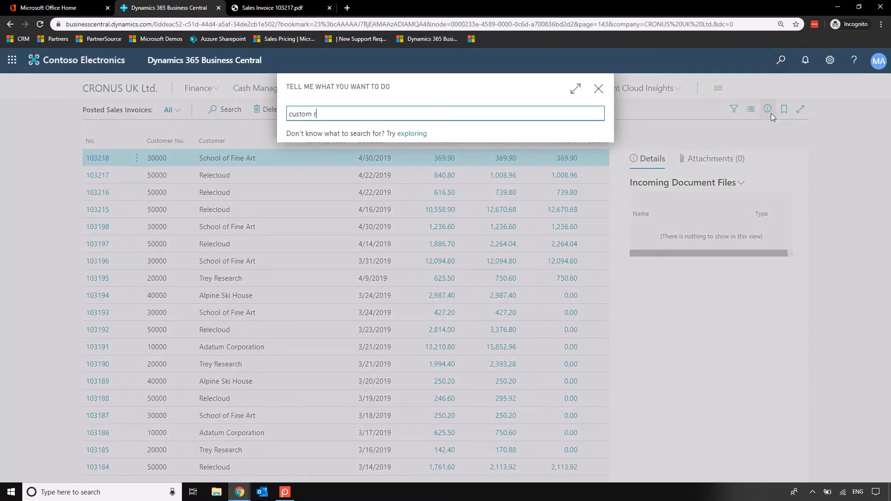
text(eport layout)
click(332, 158)
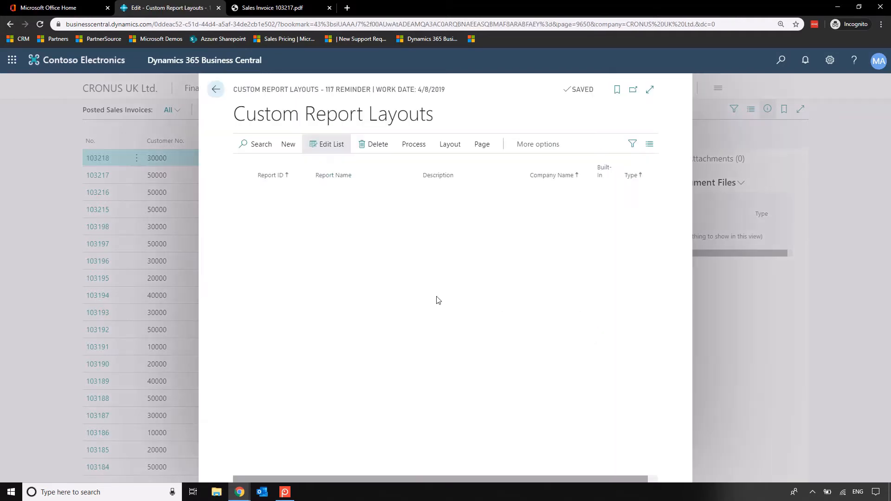
Copy the New Invoice layout of the Sales - Invoice report and rename the original layout to USD
scroll(474, 358, down, 1)
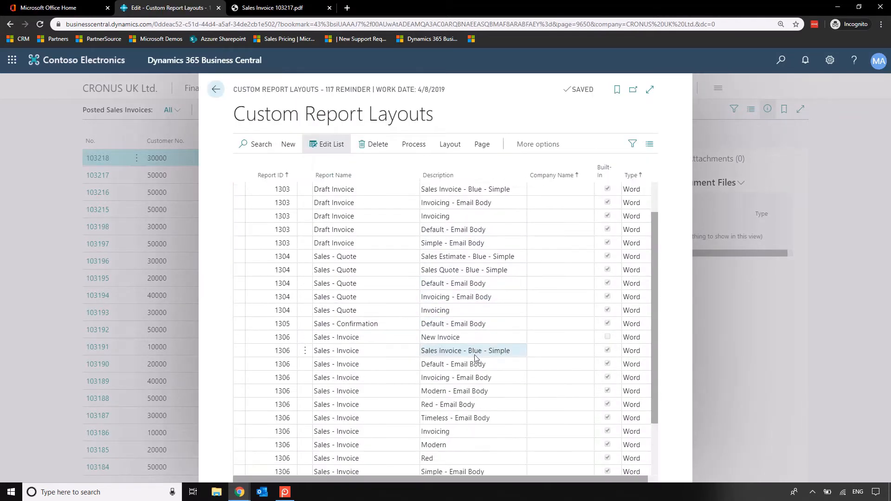
click(425, 333)
click(414, 144)
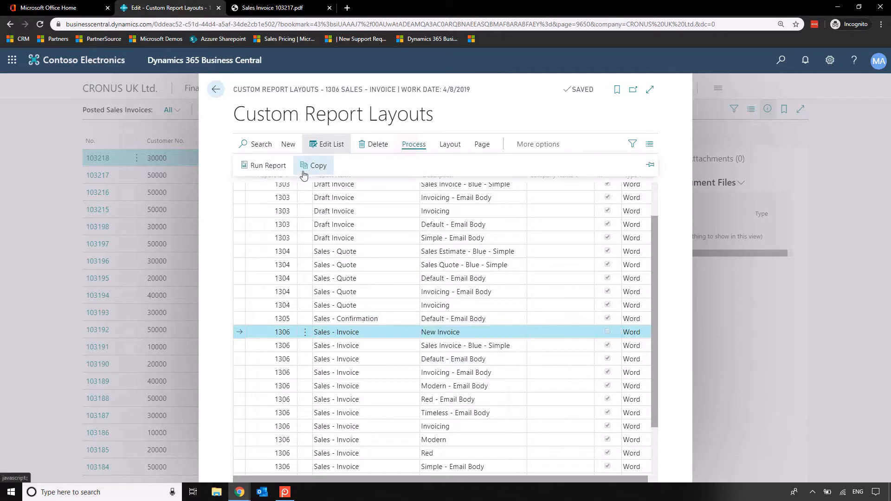
click(304, 175)
click(517, 382)
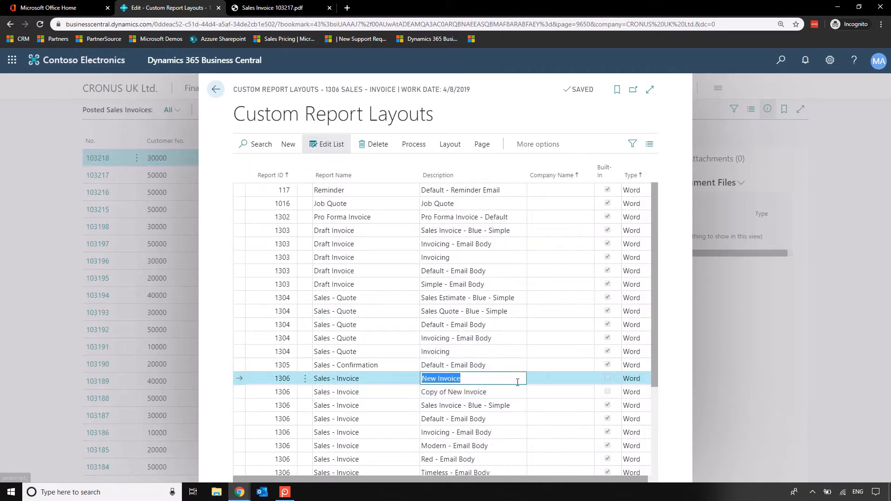
text(USD)
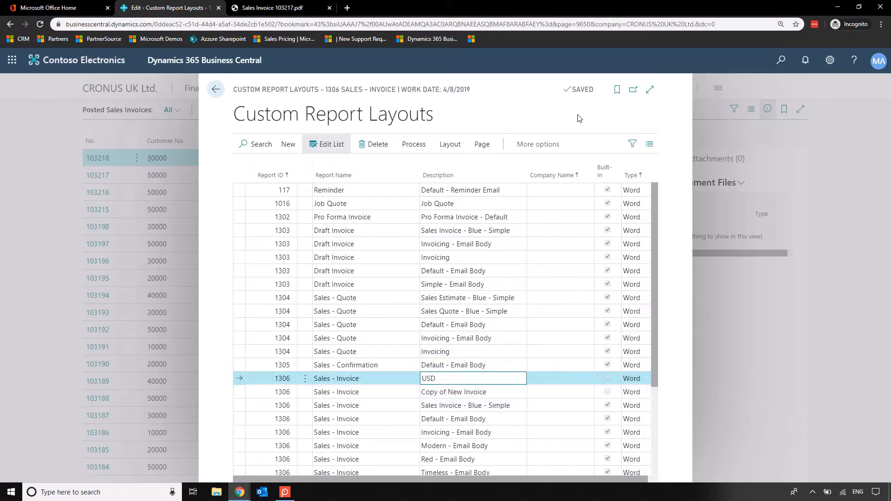
Export the USD layout and open the downloaded Default (2).docx file in Word
click(450, 143)
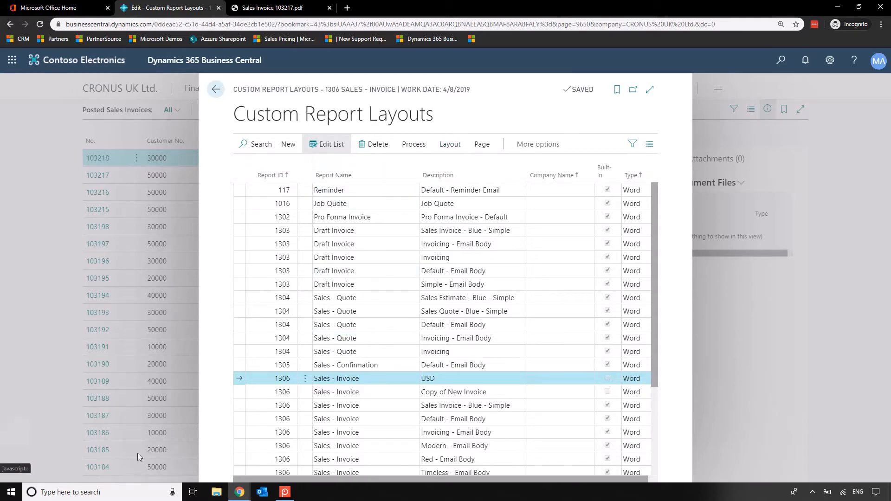
click(52, 471)
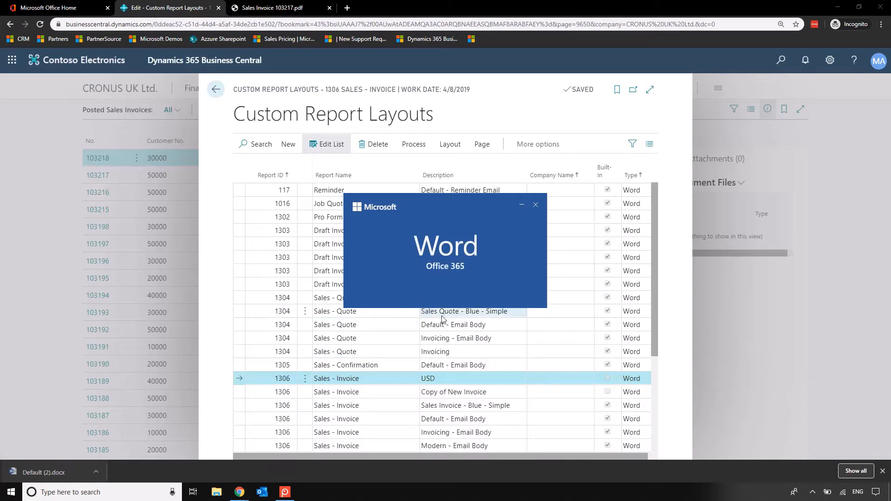
scroll(498, 268, down, 1)
scroll(464, 325, down, 1)
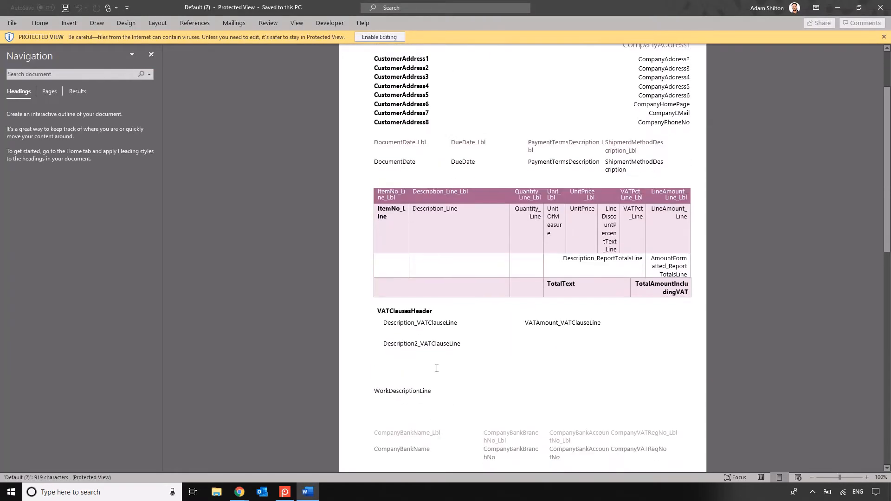
Take the exported invoice layout document out of Protected View by enabling editing
click(407, 372)
scroll(471, 352, up, 1)
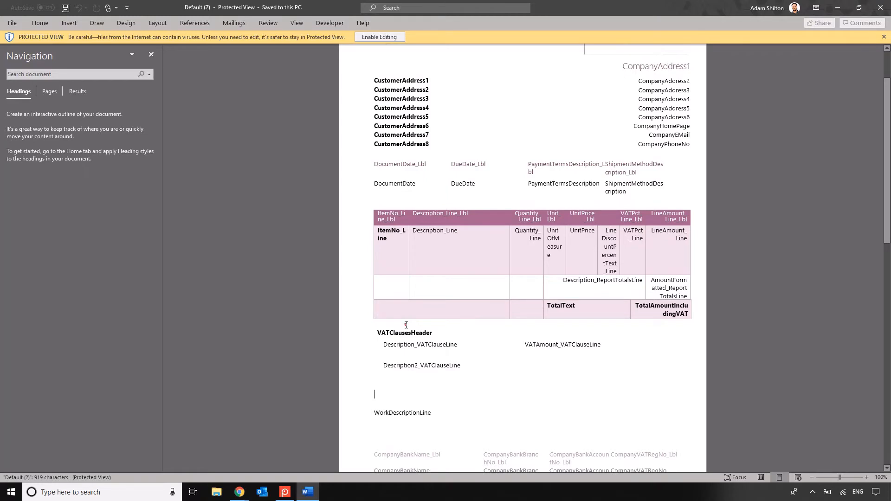
click(405, 325)
key(Return)
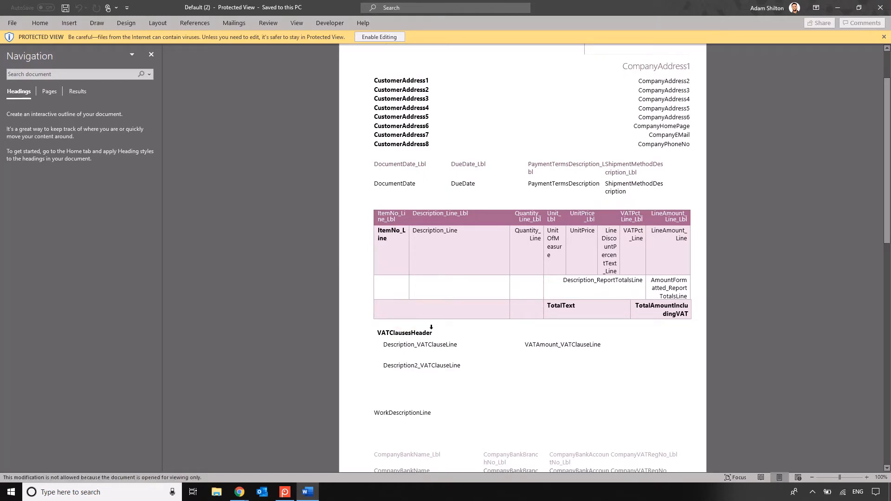
click(402, 308)
click(378, 36)
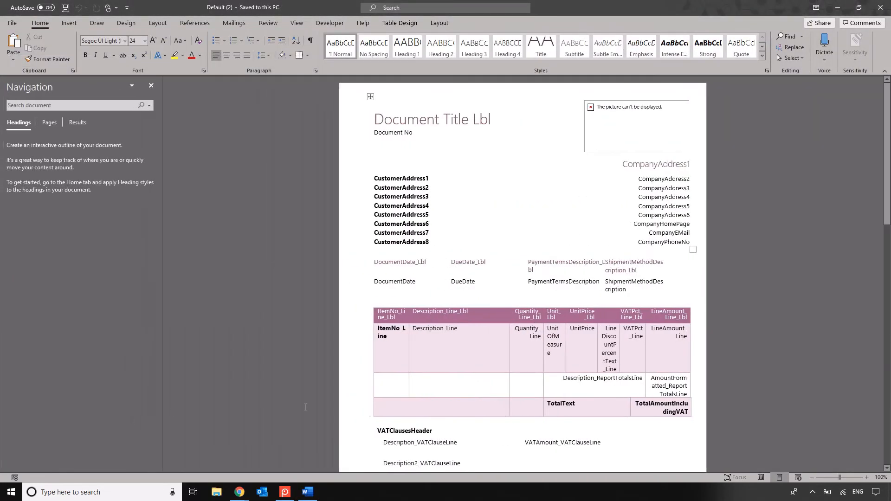
Enter "CURRENCY – USD – Please send remittance advice to accounts@ -" plus the bank sort code and account number in the total row's first cell
click(408, 406)
text(CURRENCY: U)
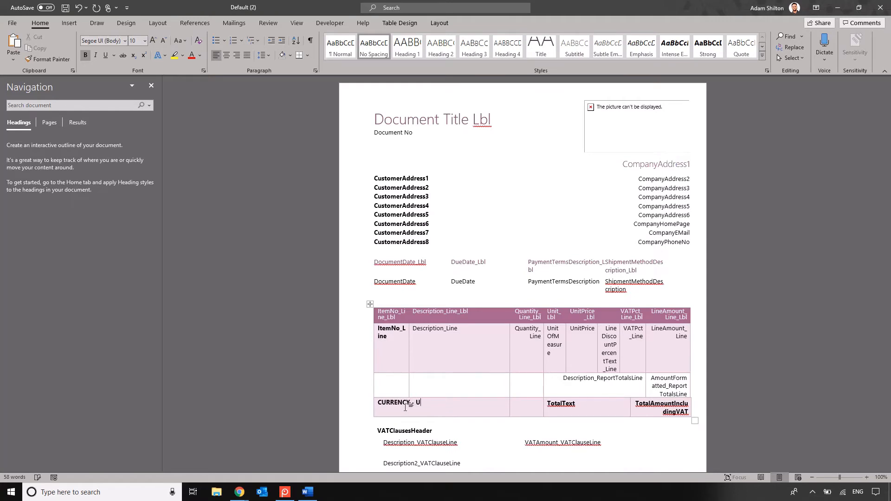
key(BackSpace)
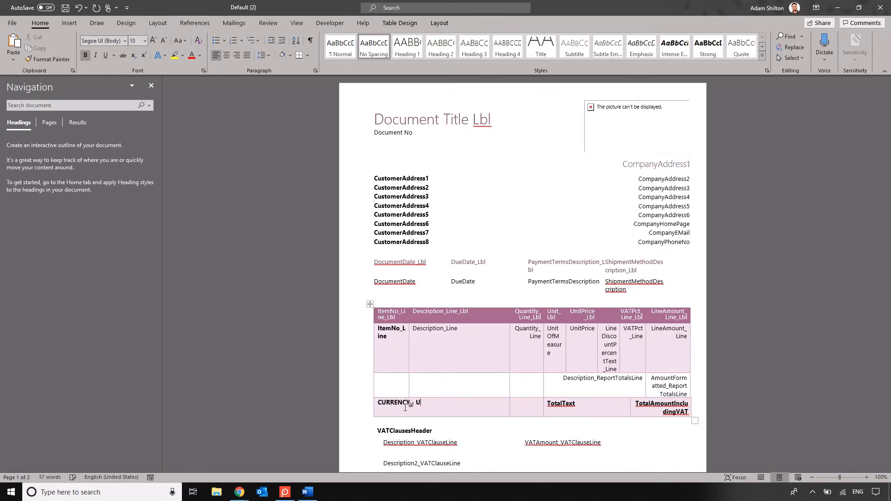
text(- USD - Please send remittance advice to accounts@ - 00-00)
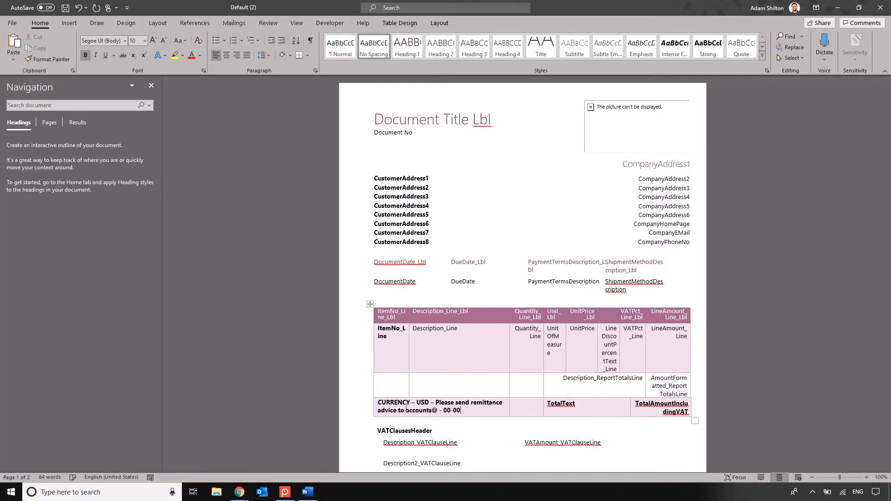
text( 123456)
click(782, 346)
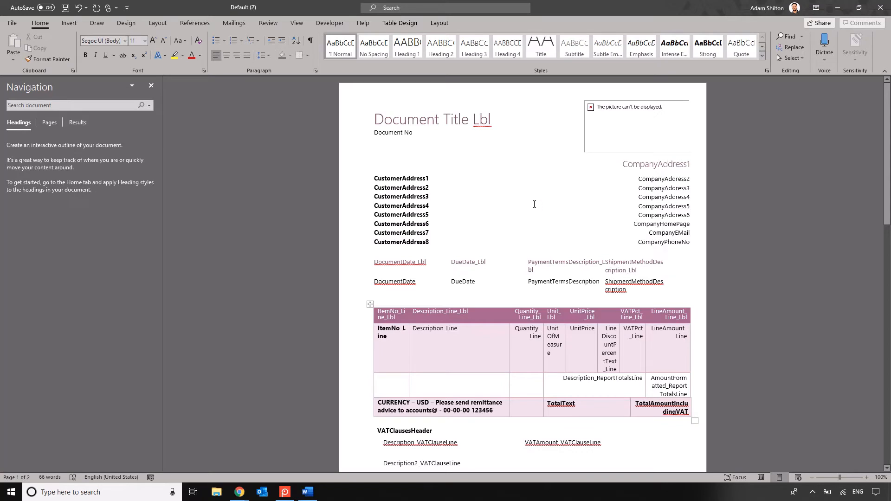
Save the edited layout document in Downloads as a separate Word file named Example Invoice - USD
key(ctrl+s)
click(12, 22)
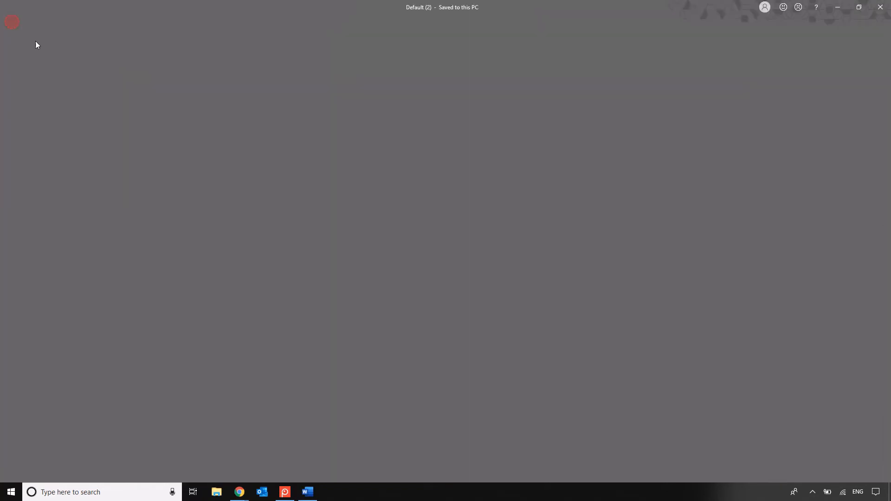
click(40, 146)
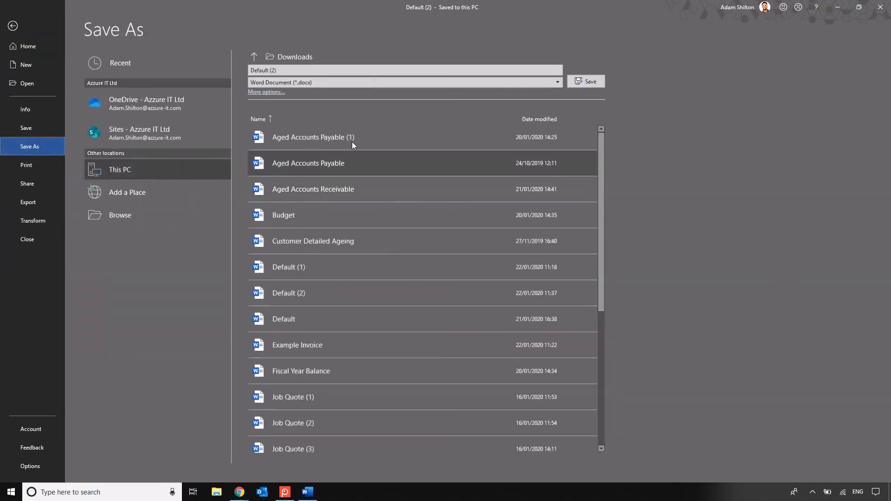
click(283, 70)
text(Example)
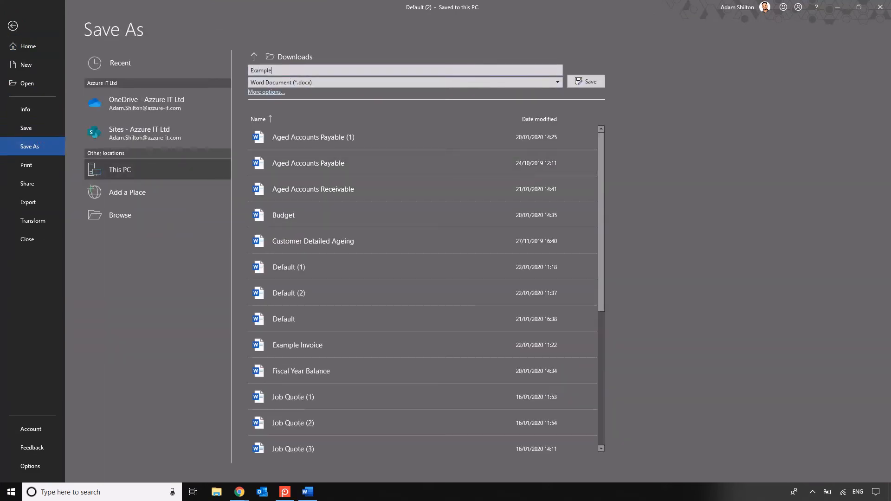
text( Invoice - USD)
key(Return)
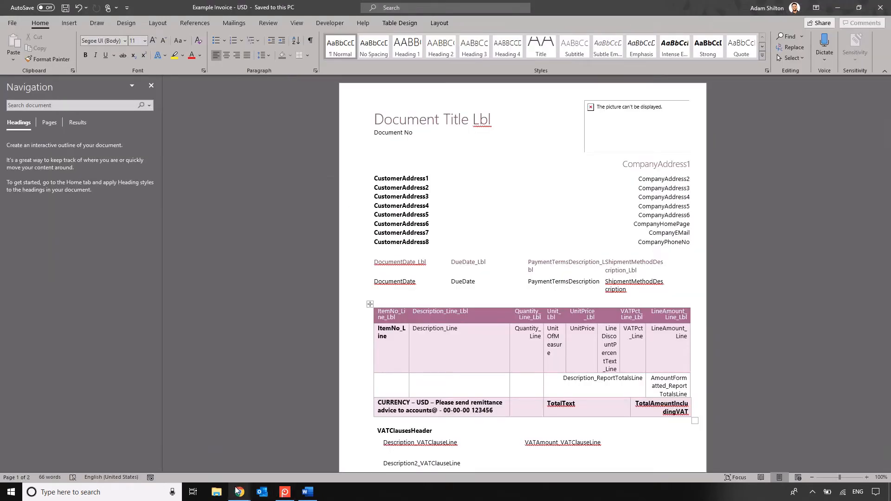
Return to Business Central and import the Example Invoice - USD document into the USD layout
mouse_move(239, 497)
click(287, 450)
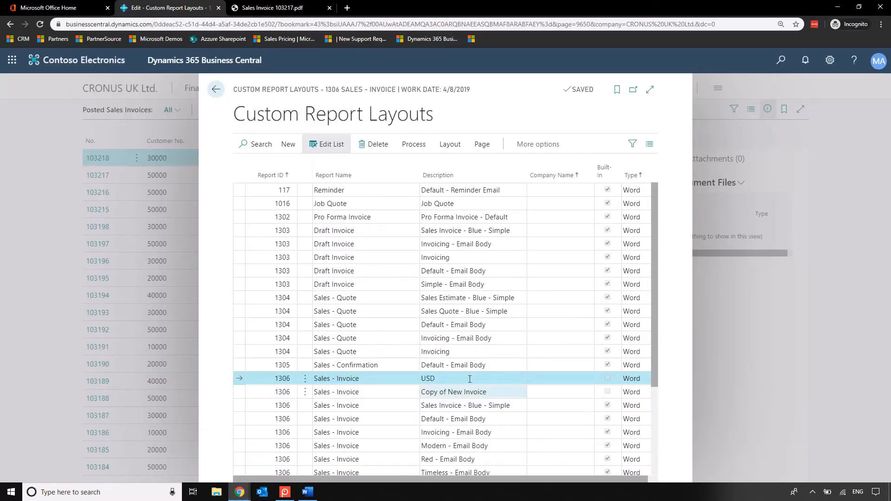
click(449, 144)
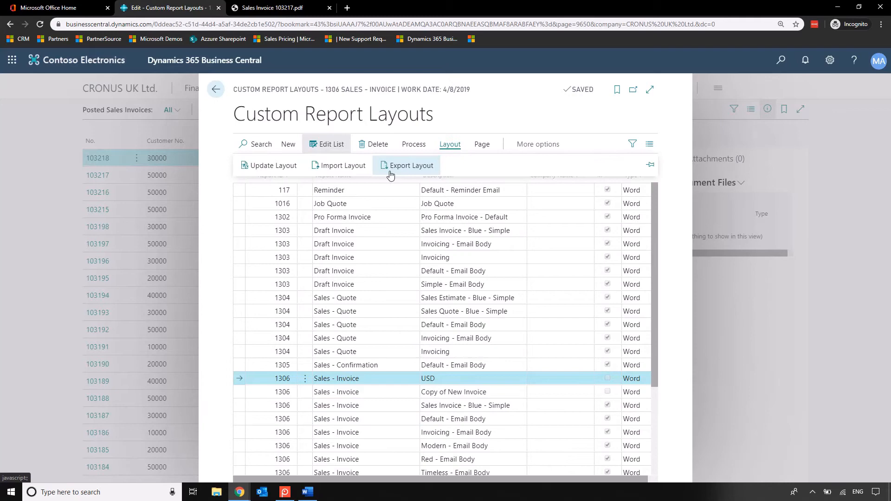
click(345, 168)
click(487, 121)
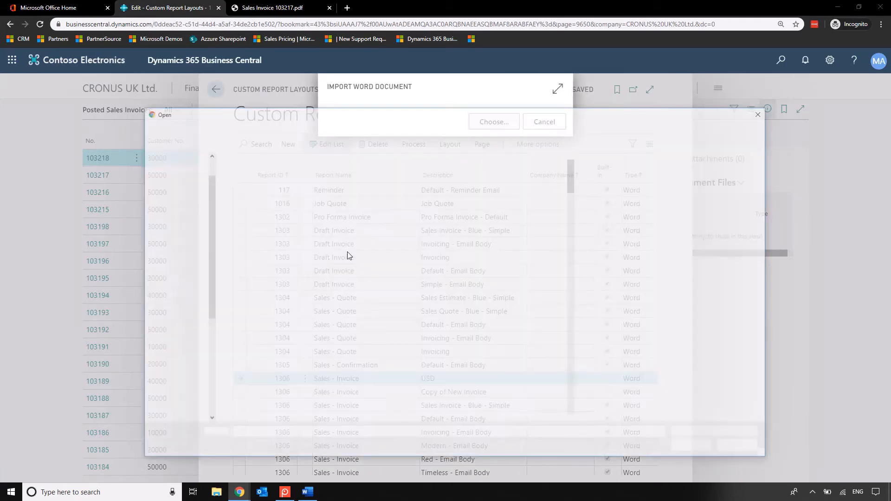
click(268, 169)
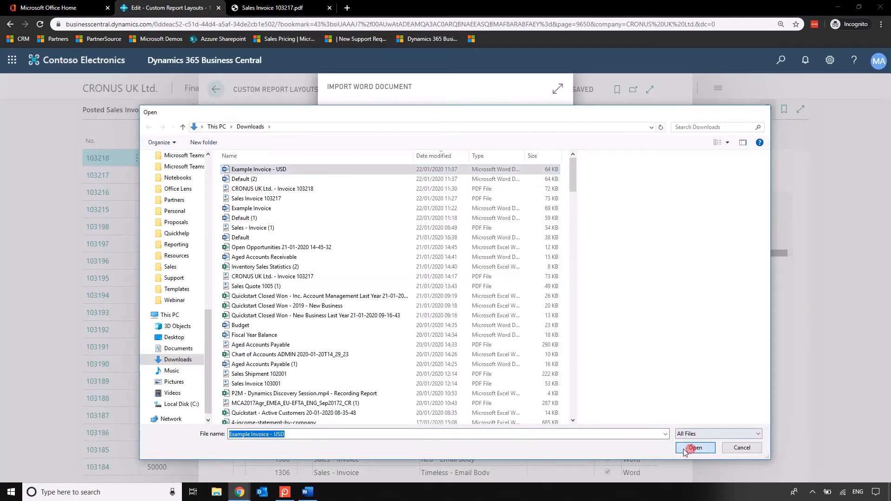
click(694, 446)
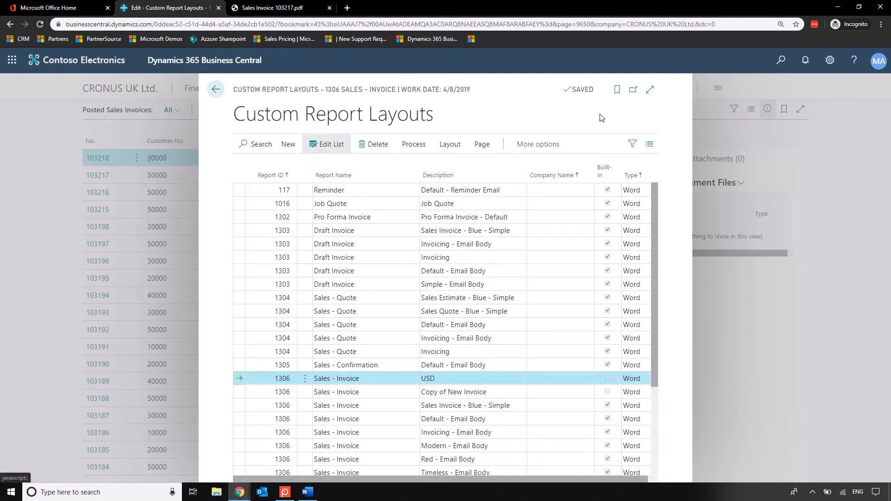
Close the custom report layouts, open the Alpine Ski House customer card from the Customers list, and open its document layouts
key(Escape)
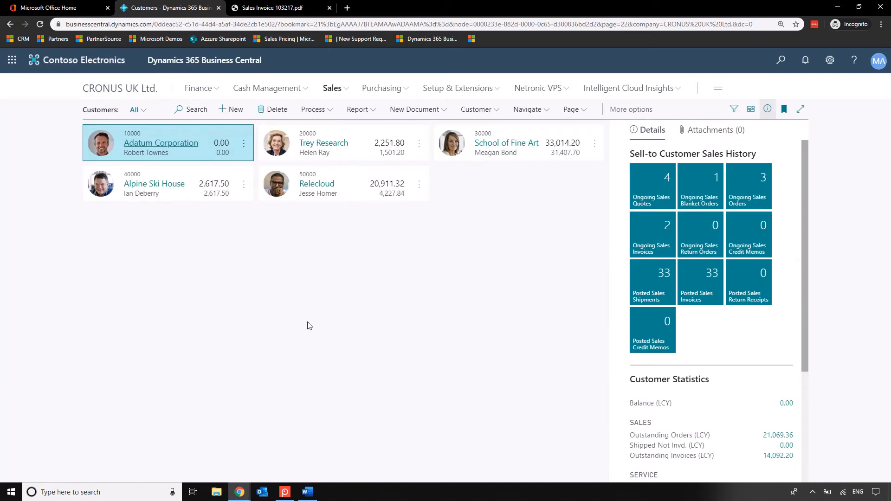
click(155, 184)
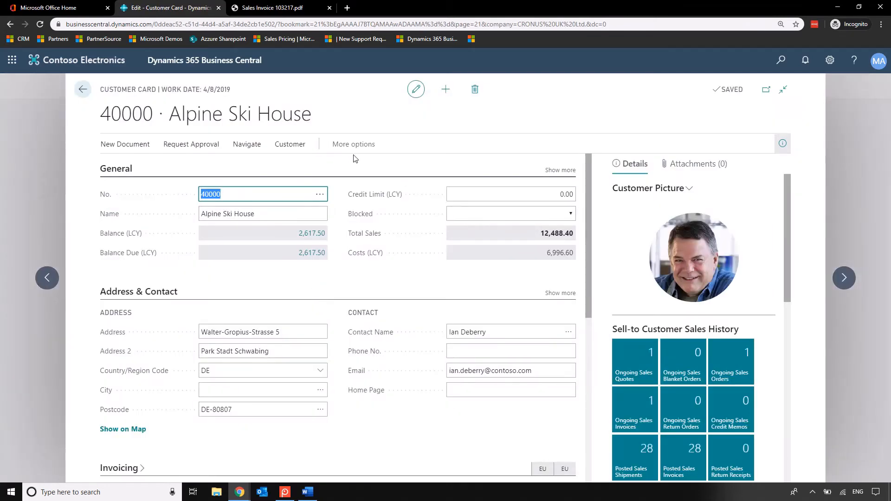
click(346, 145)
click(344, 145)
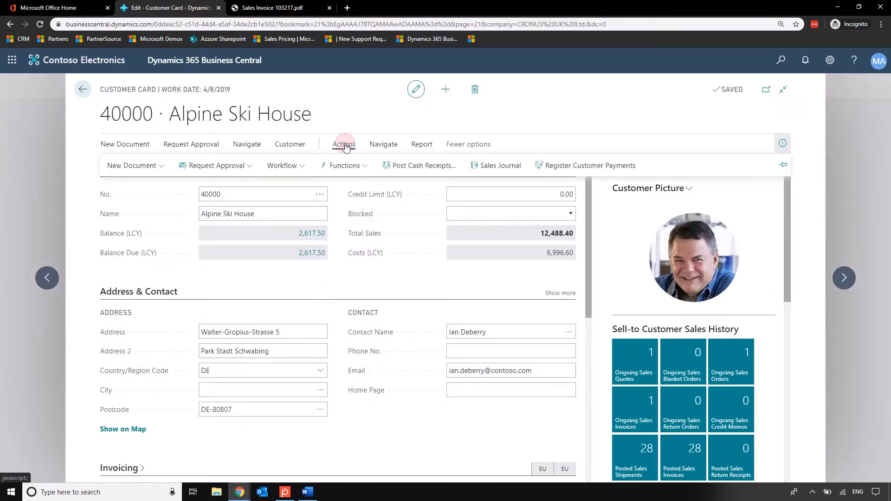
click(382, 145)
click(139, 166)
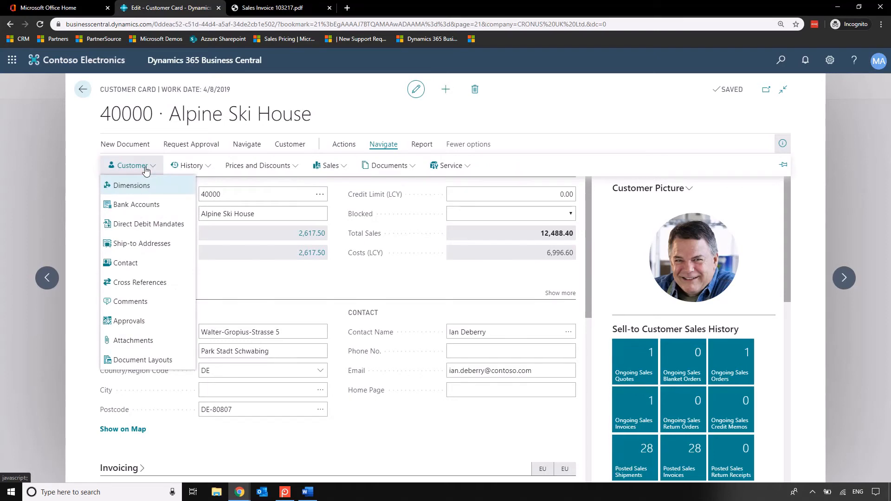
click(154, 361)
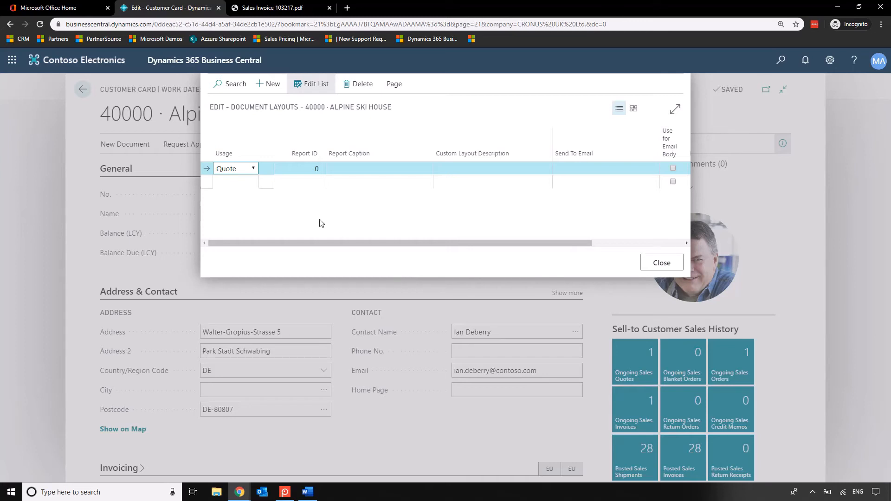
Set up the customer's first document layout line with usage Invoice, report ID 1306 and the USD custom layout
click(253, 169)
click(235, 212)
click(309, 172)
click(317, 170)
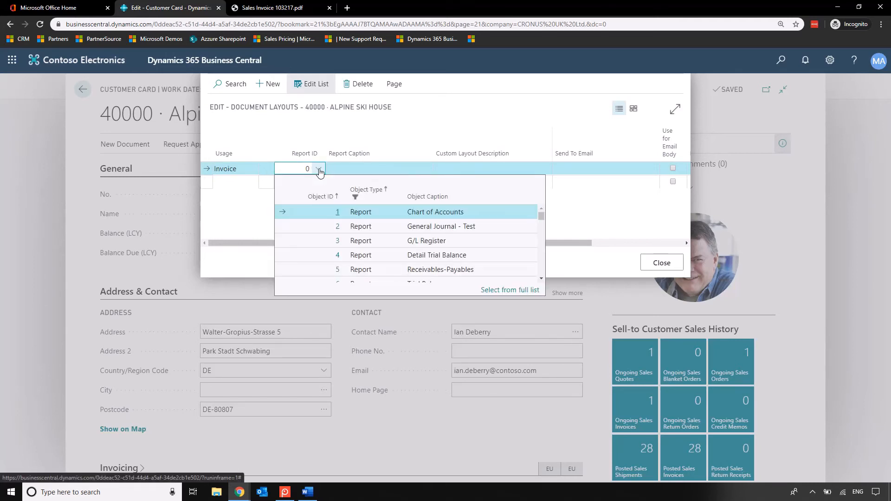
drag(295, 167, 313, 171)
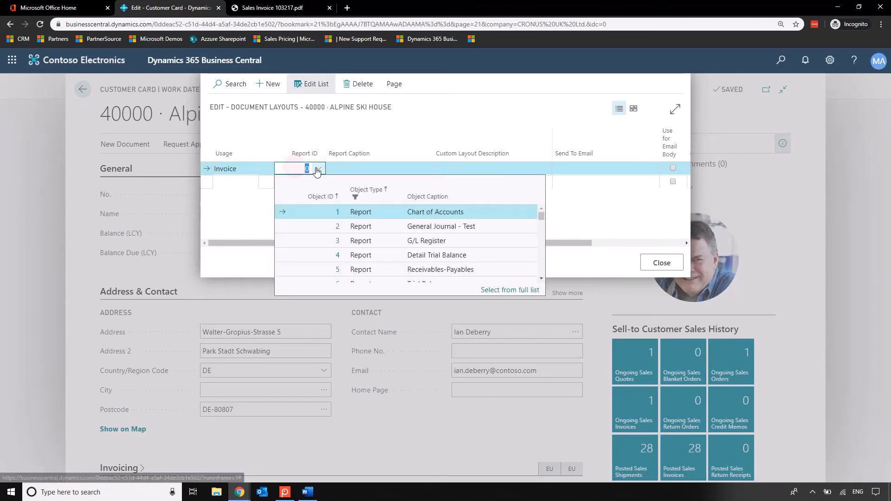
text(103)
key(BackSpace)
key(BackSpace)
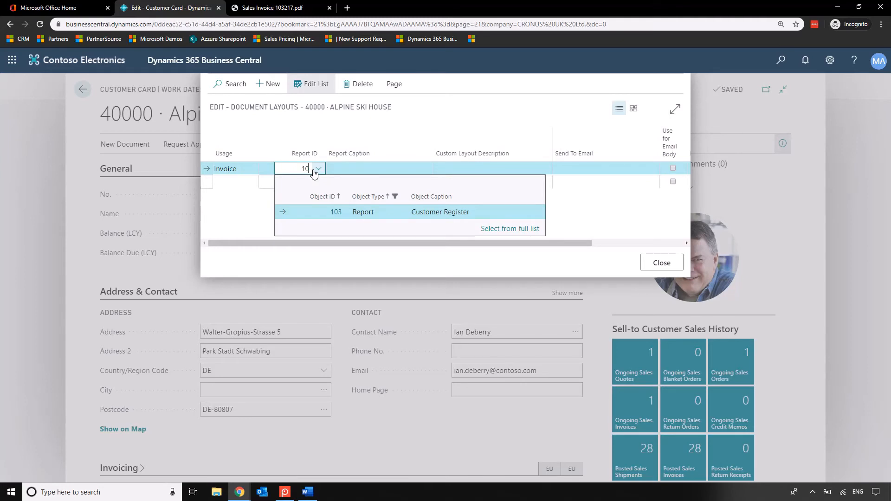
text(306)
key(Tab)
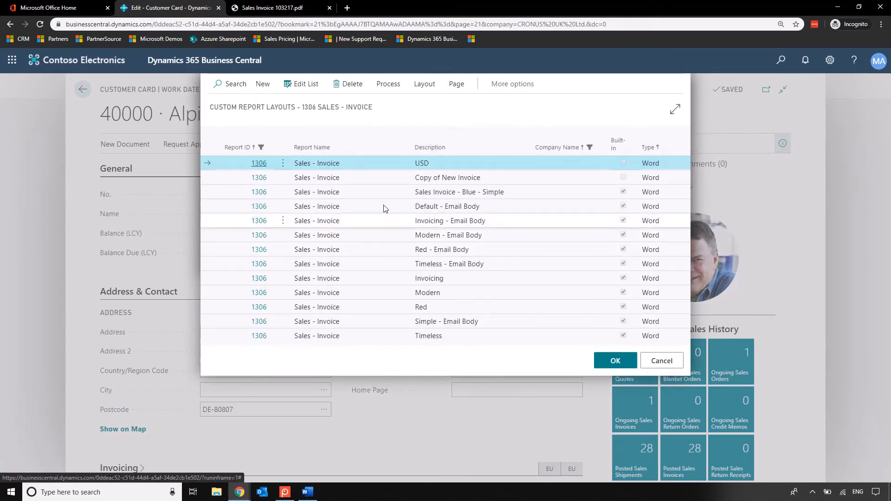
click(255, 162)
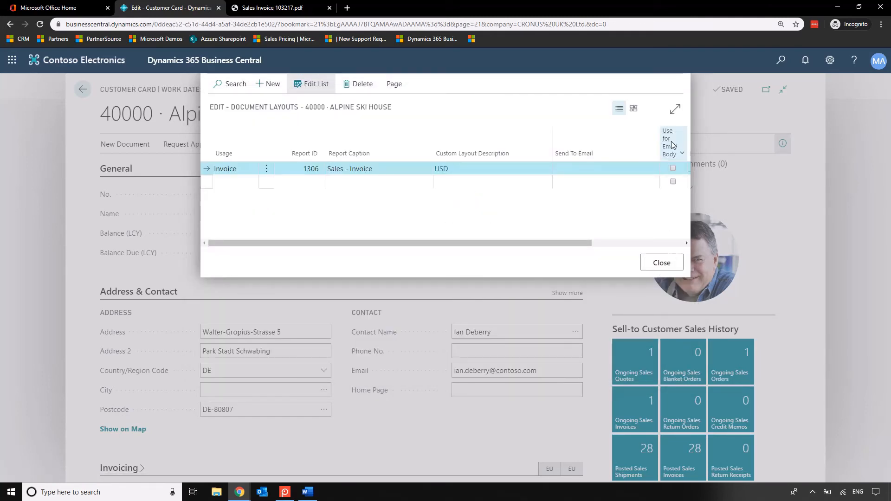
Enable the USD invoice layout line for use as the email body and close the customer's document layouts
click(672, 168)
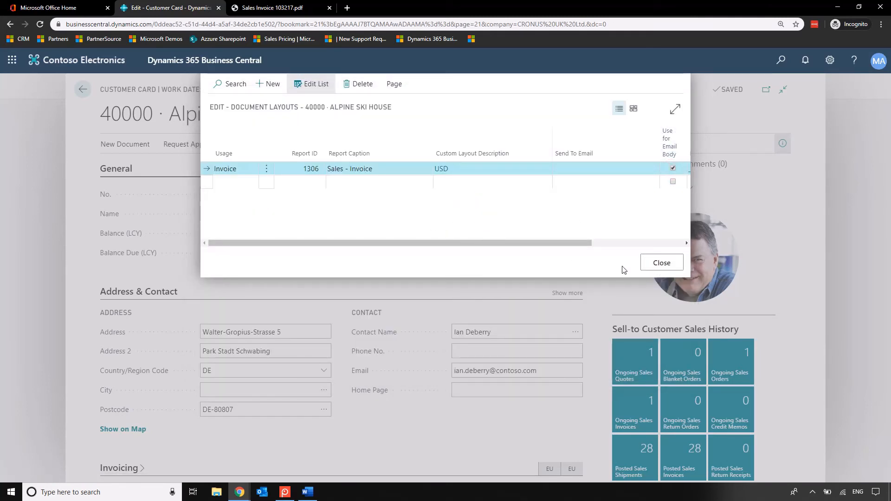
click(655, 264)
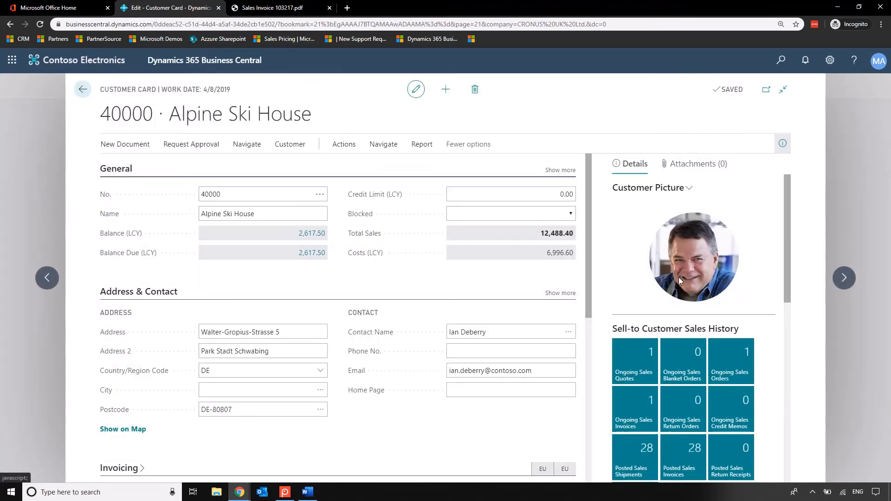
Create a new sales invoice from Alpine Ski House's ongoing sales invoices with an item line for 1920-S, quantity 1
scroll(678, 277, down, 1)
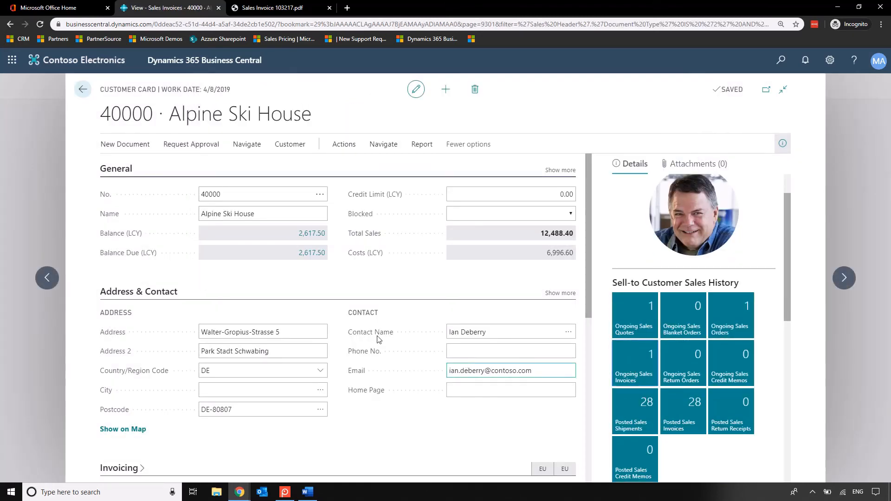
click(161, 145)
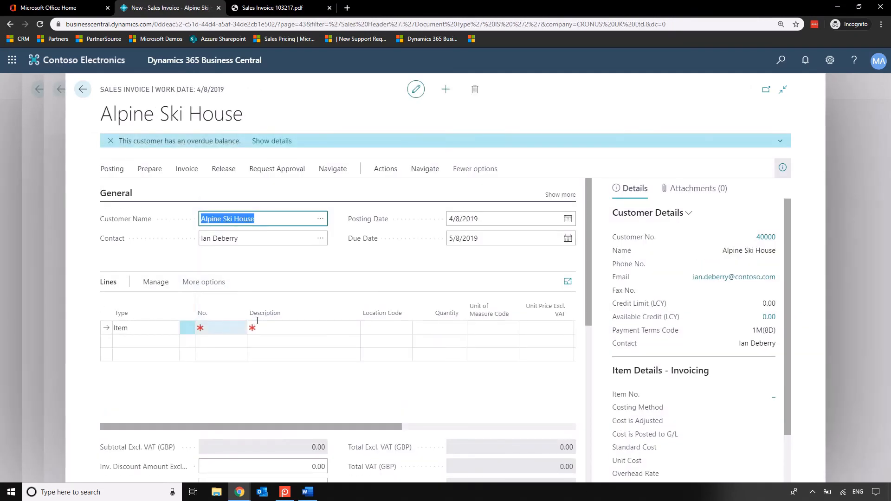
scroll(273, 327, down, 2)
click(223, 235)
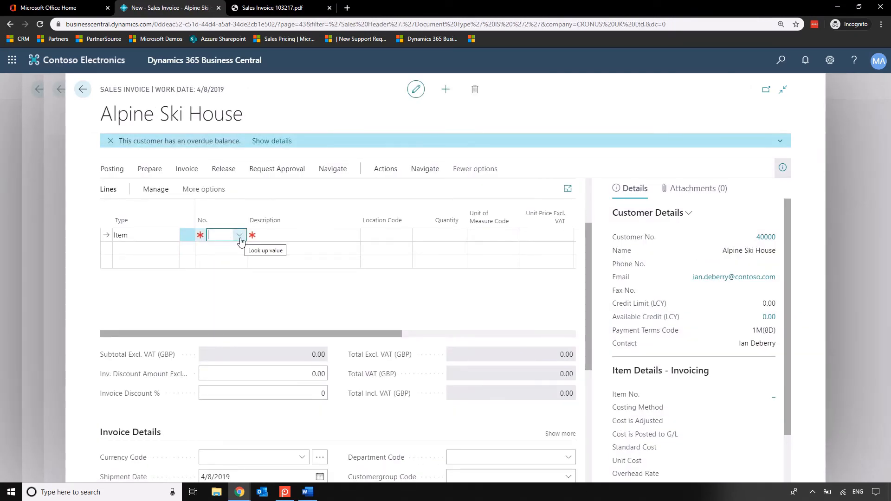
scroll(251, 309, down, 10)
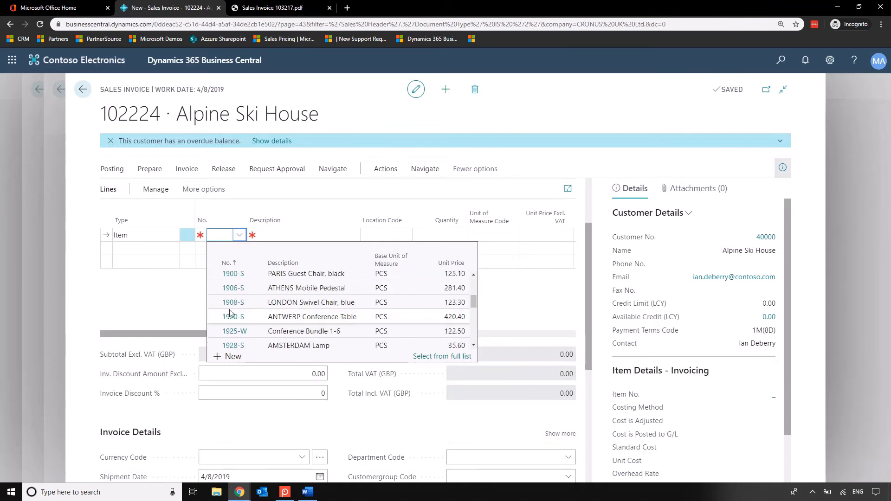
click(449, 233)
text(1920-S)
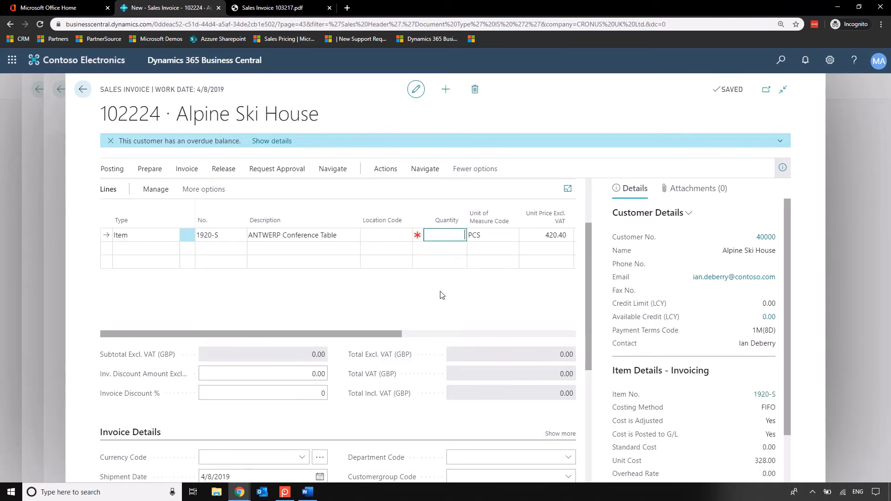
key(Tab)
click(362, 289)
scroll(298, 309, up, 2)
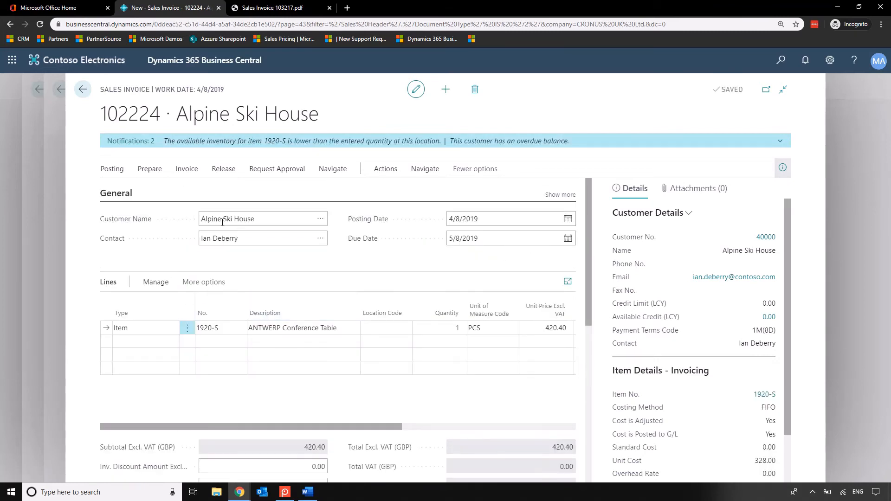
Post and send the new sales invoice to disk as a PDF
click(112, 168)
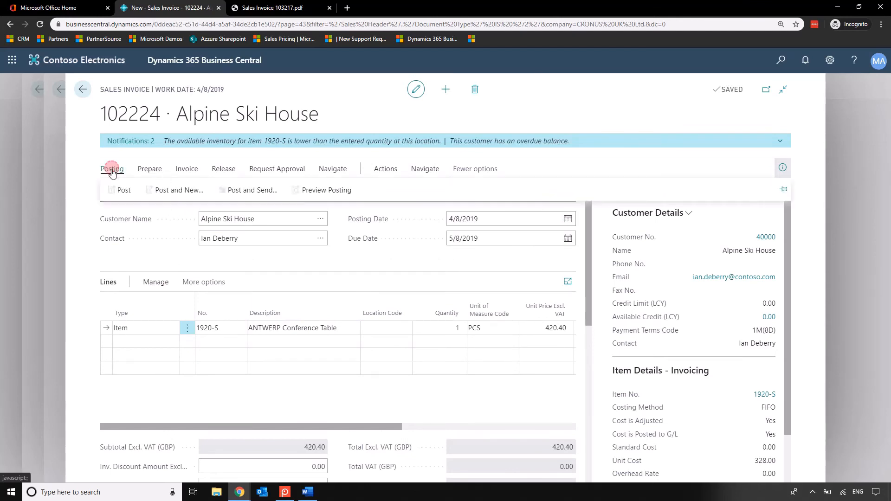
click(250, 188)
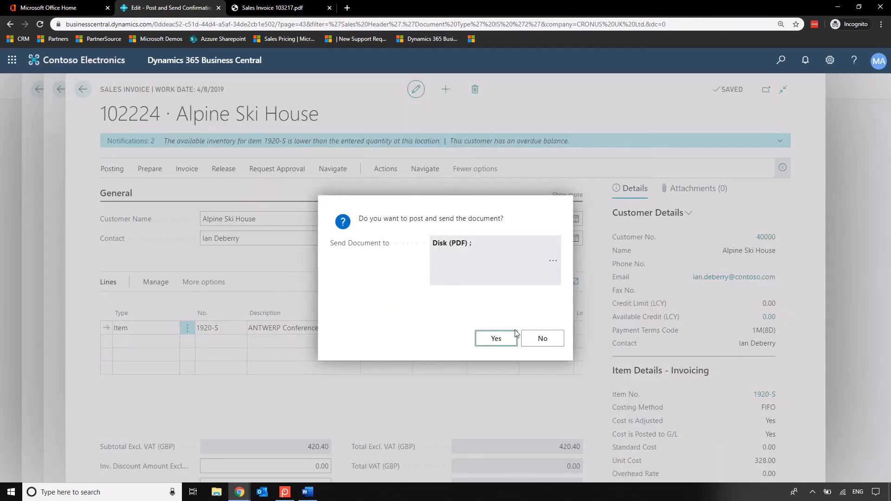
click(498, 338)
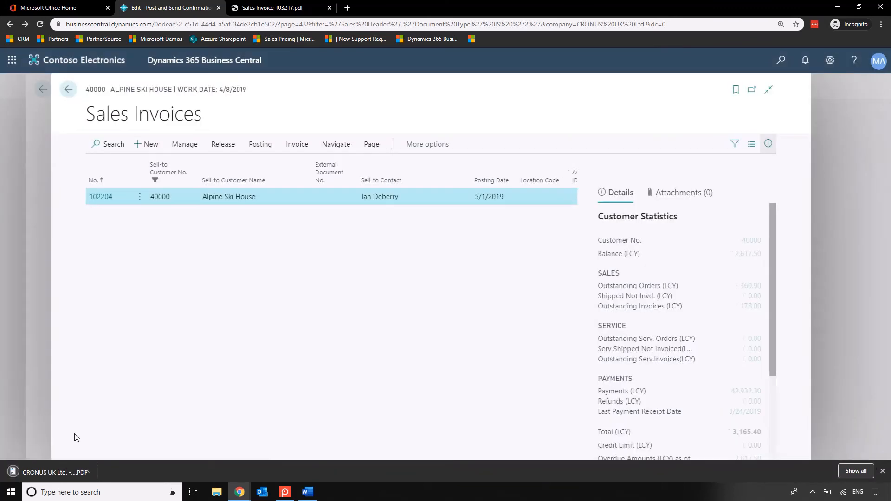
Open the downloaded invoice PDF and examine the USD remittance text below the item line
click(58, 472)
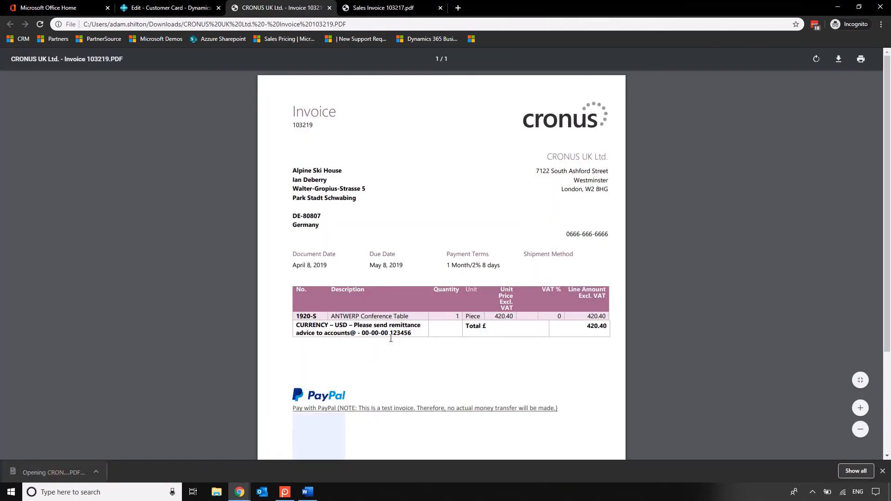
drag(415, 332, 298, 321)
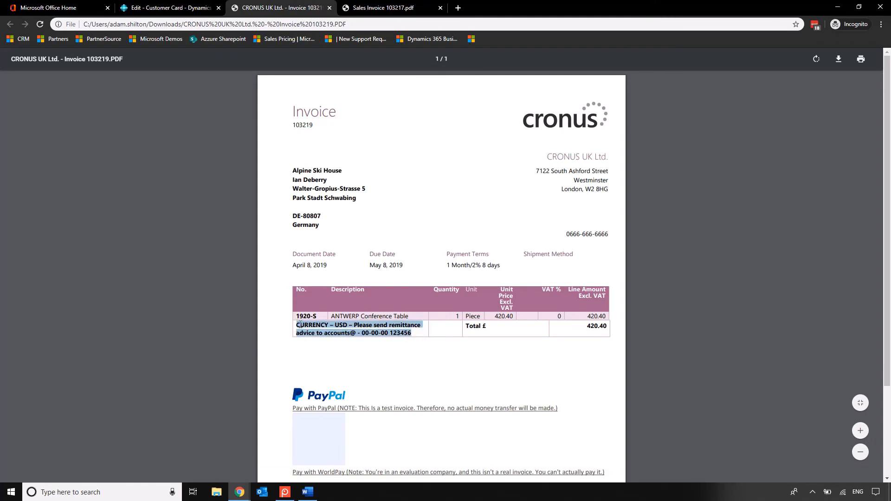
click(475, 385)
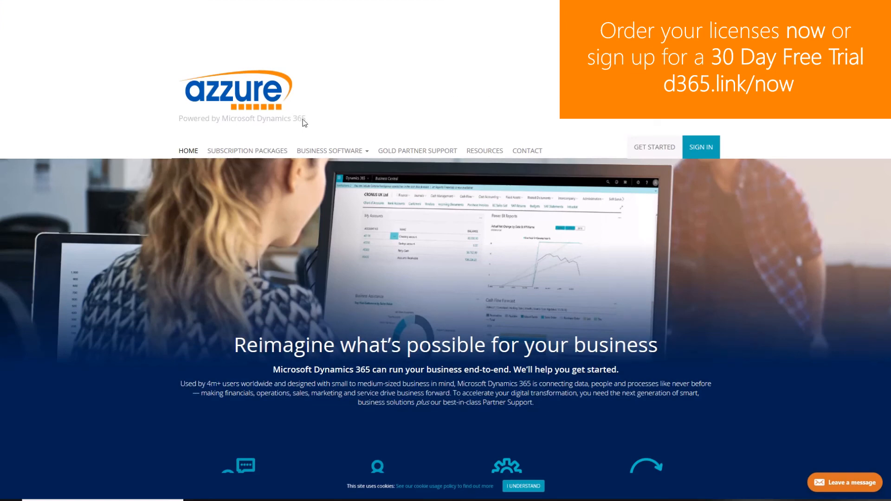
On the Azzure website, browse the subscription packages and view the Microsoft Dynamics 365 Business Central [Premium] package
click(268, 151)
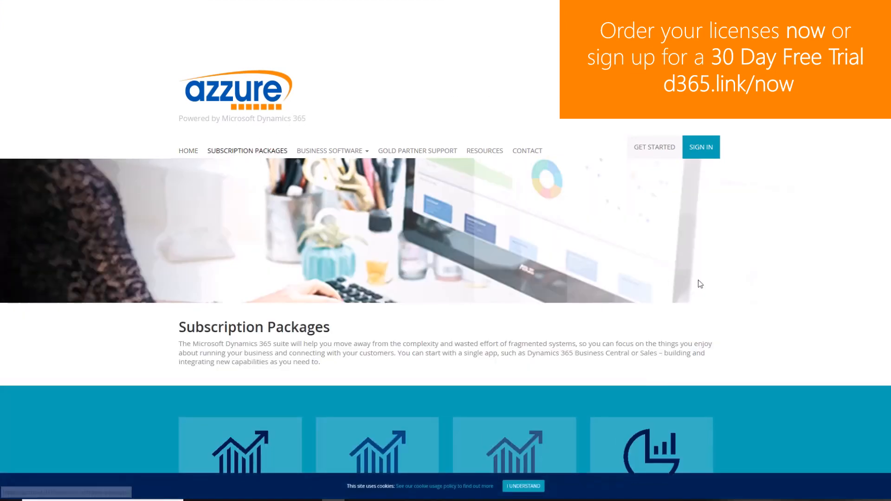
scroll(773, 256, down, 1)
scroll(772, 256, down, 3)
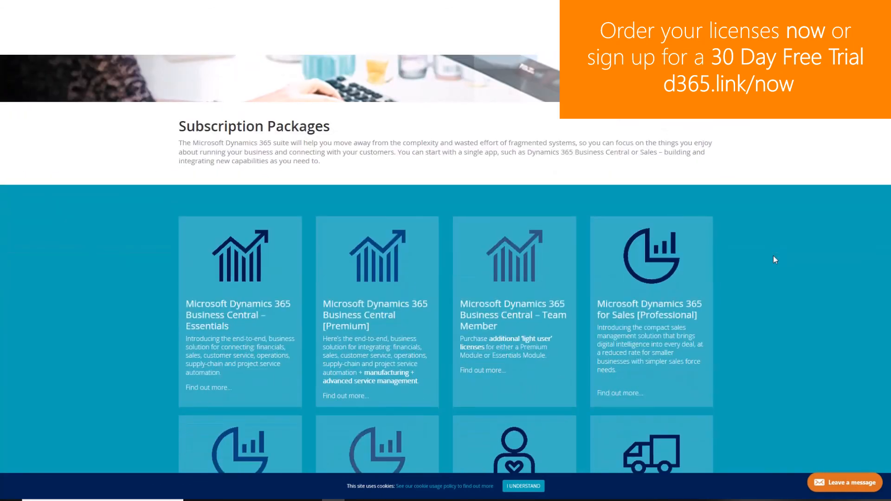
click(392, 281)
scroll(559, 401, down, 1)
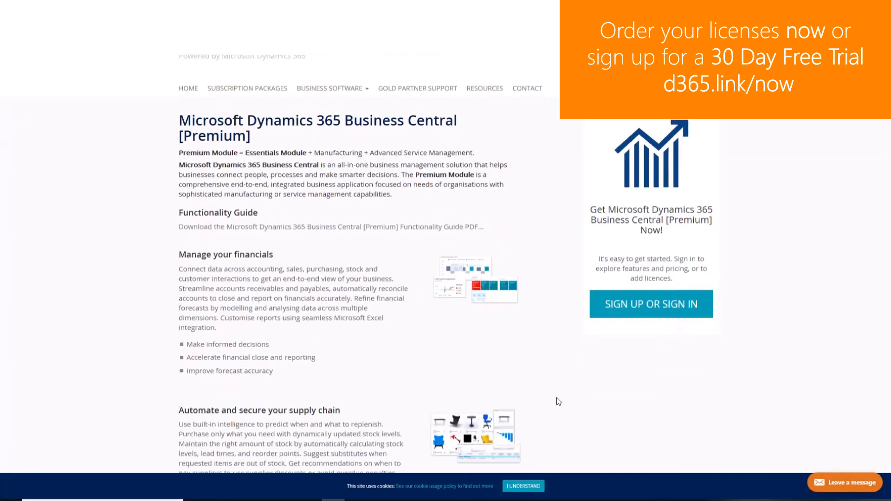
Open the sign-up page for the Premium package and review the Office 365 account options
click(651, 300)
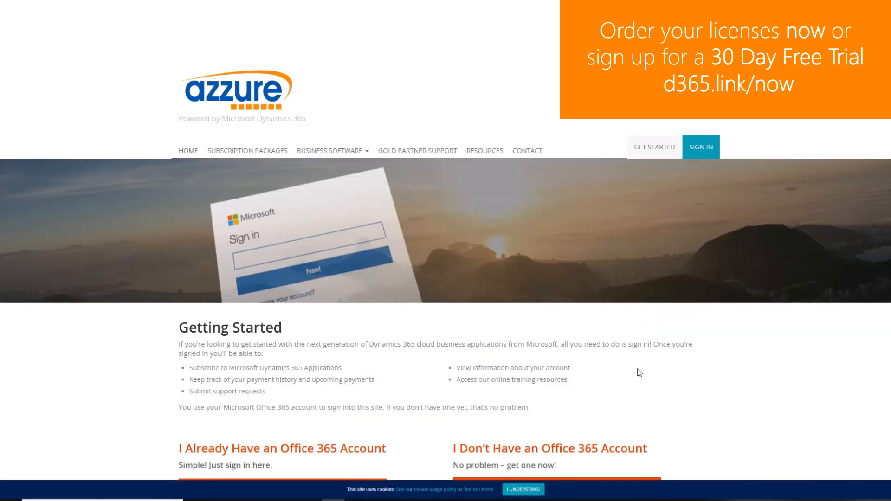
scroll(686, 378, down, 3)
scroll(695, 374, down, 1)
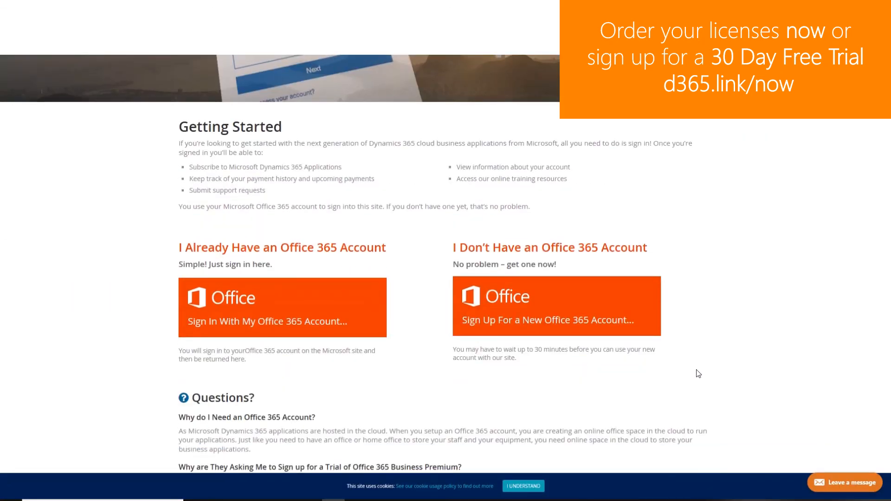